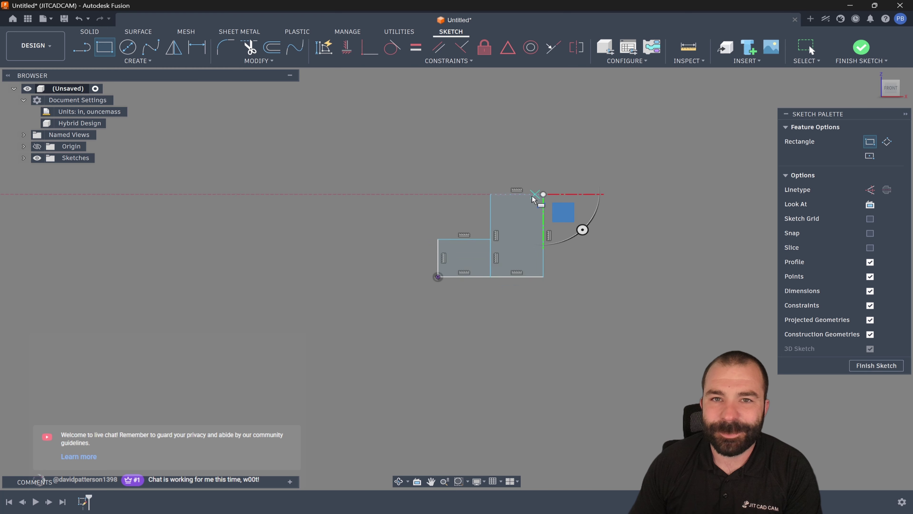
- Draw a long rectangle extending horizontally from the lower right corner of the second rectangle, shorter in height than that rectangle
scroll(186, 267, "down", 3)
left_click(326, 258)
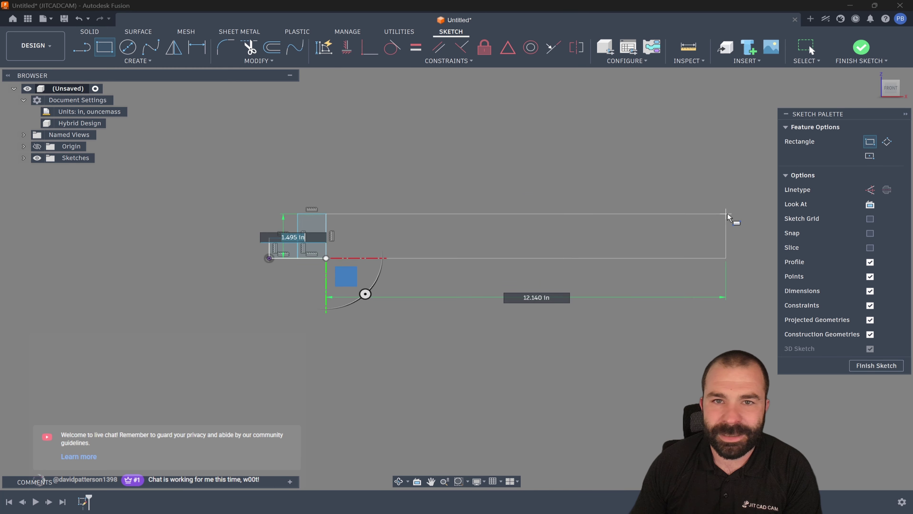
left_click(758, 223)
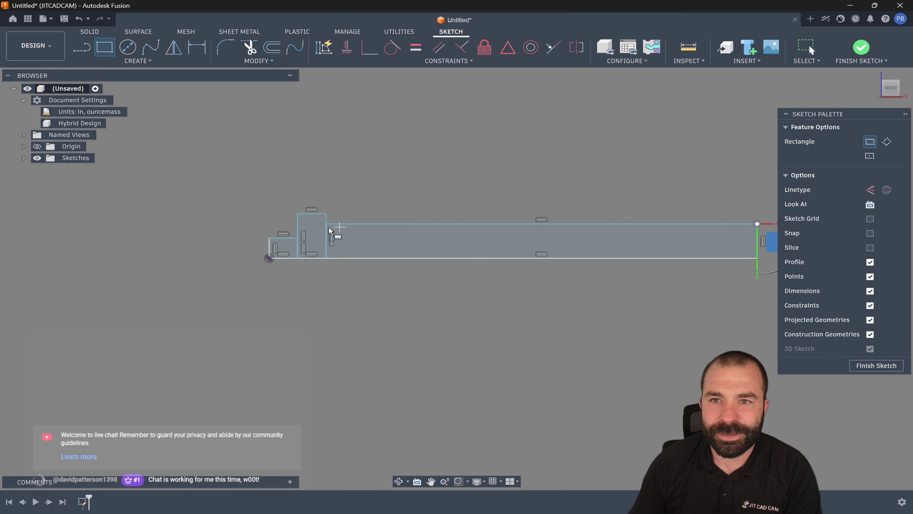
- Draw a small, lower rectangle from the bottom corner at the far end of the long rectangle
scroll(607, 256, "down", 2)
scroll(522, 250, "up", 2)
left_click(509, 246)
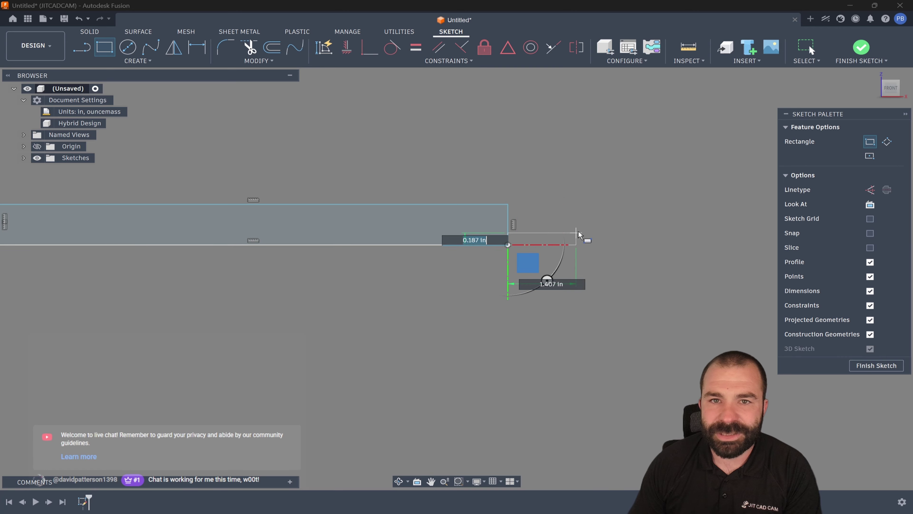
left_click(552, 218)
scroll(660, 237, "down", 2)
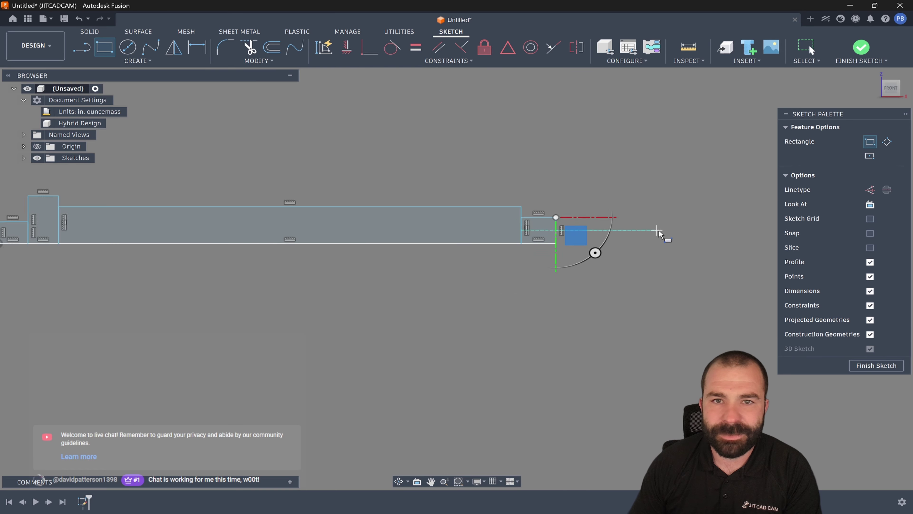
- Draw a sloped line from the second rectangle's upper right corner to the long rectangle's far upper corner, and disable 3D Sketch
key("l")
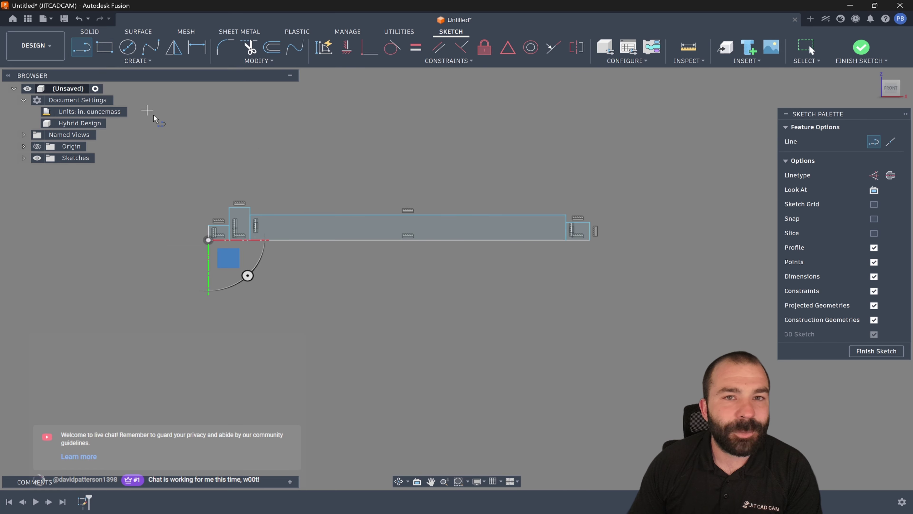
left_click(250, 208)
left_click(567, 215)
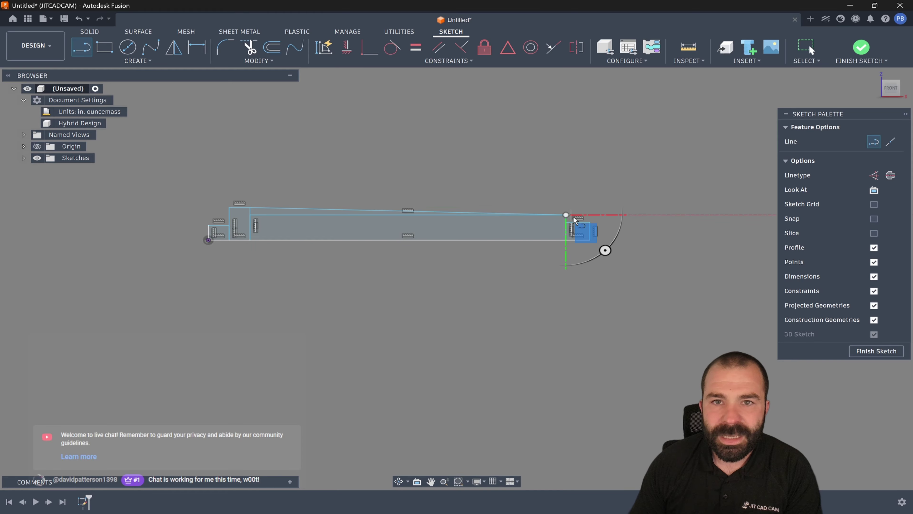
key("Escape")
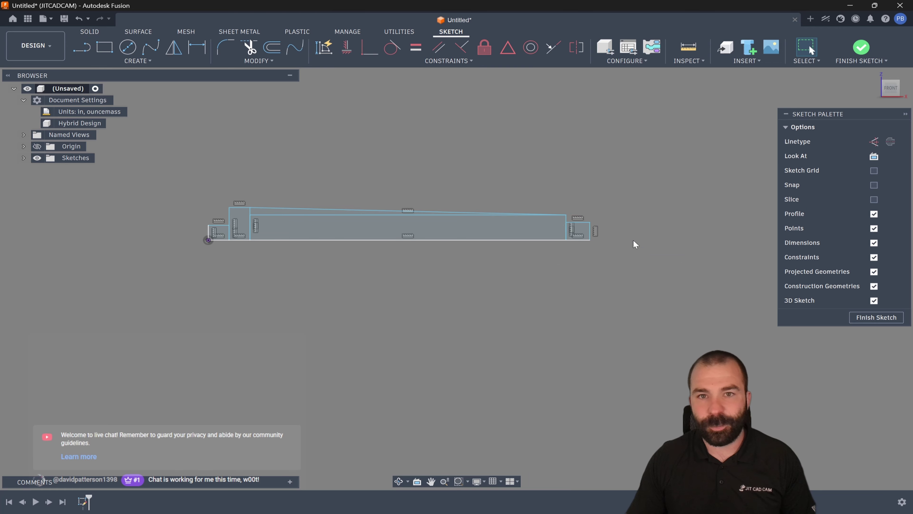
left_click(875, 302)
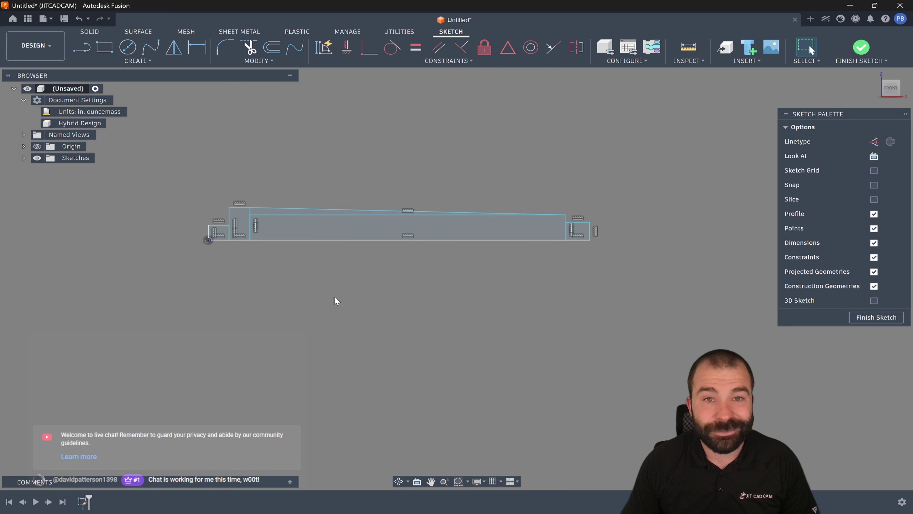
- Dimension the overall profile length from the origin to the far end as 18 in
key("d")
left_click(209, 239)
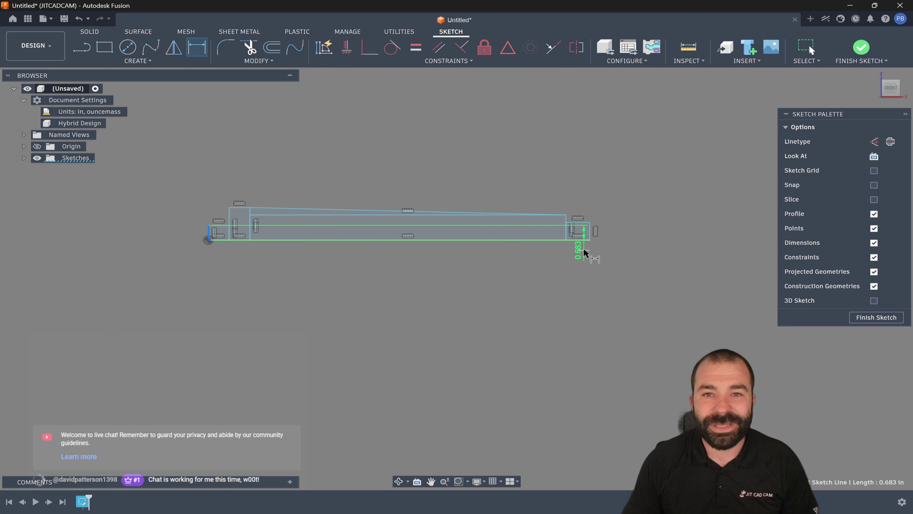
left_click(590, 240)
left_click(493, 282)
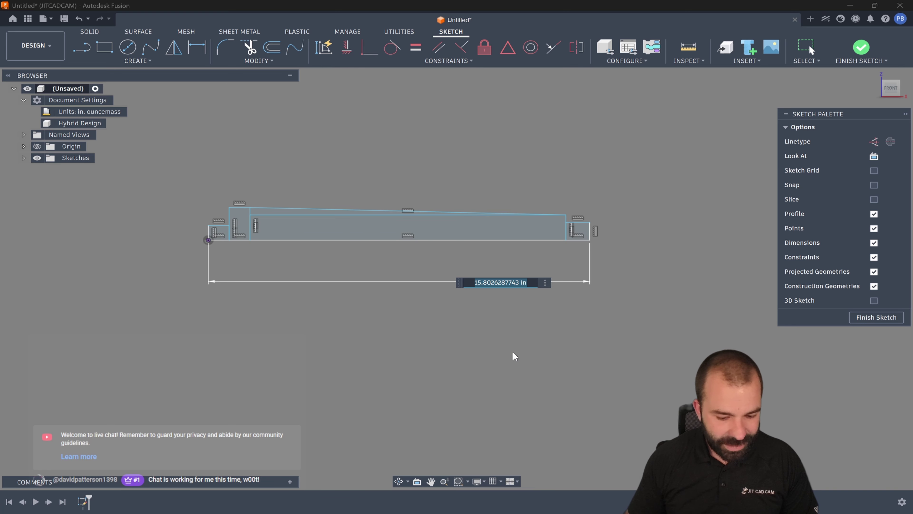
type("18")
key("Return")
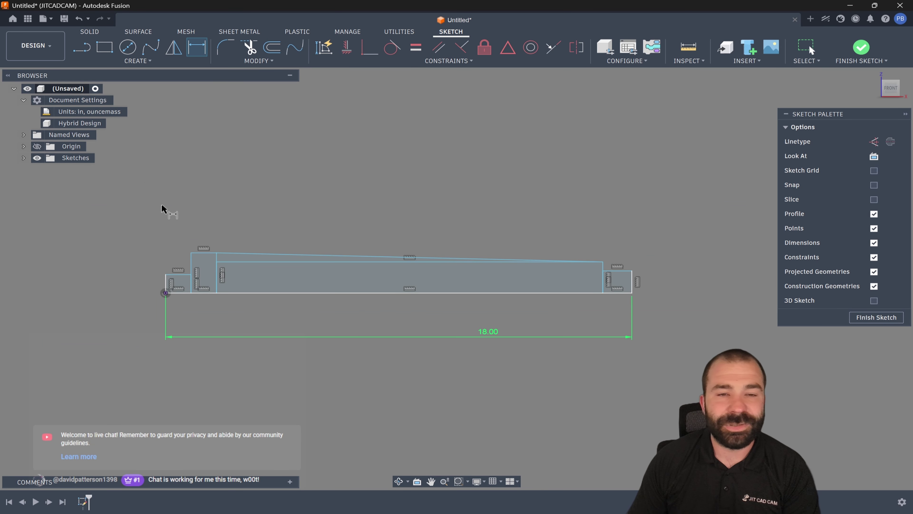
- Revolve all five sketch profiles 360 degrees about the profile's bottom edge as a new body
left_click(90, 31)
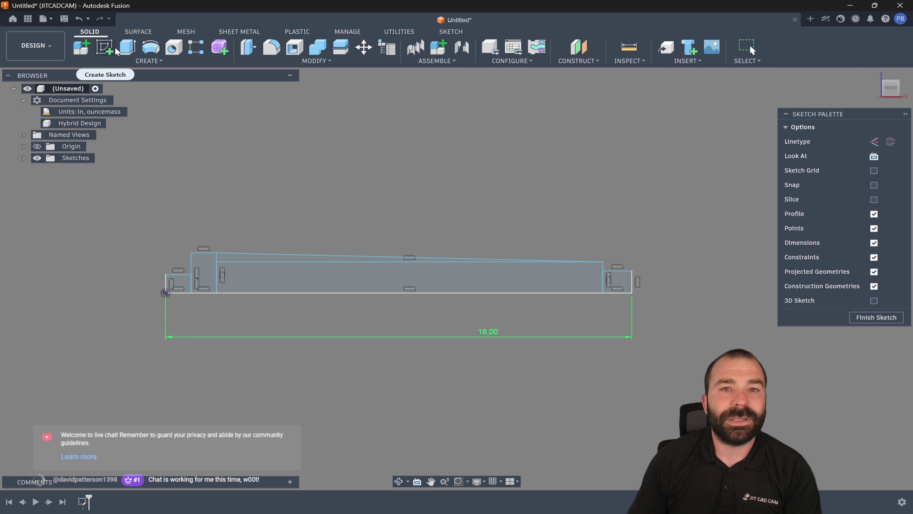
left_click(150, 47)
left_click(242, 272)
left_click(210, 283)
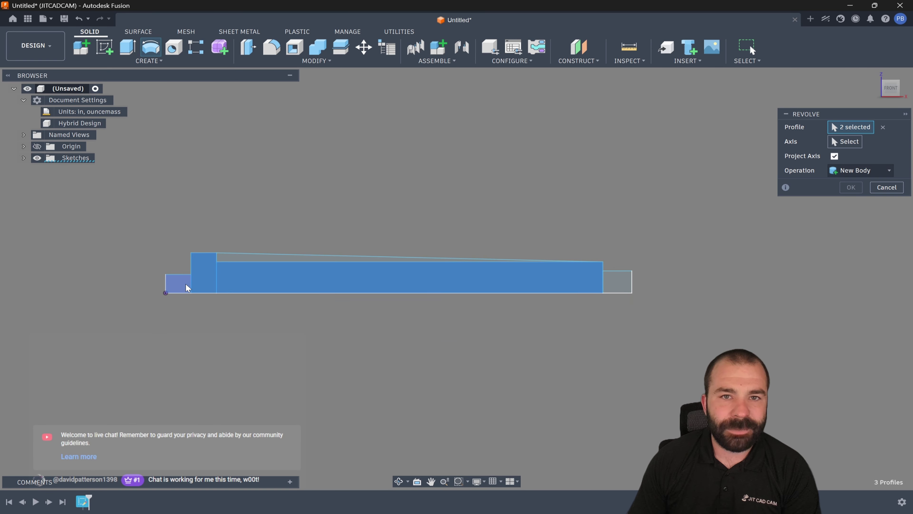
left_click(187, 286)
left_click(230, 260)
left_click(617, 279)
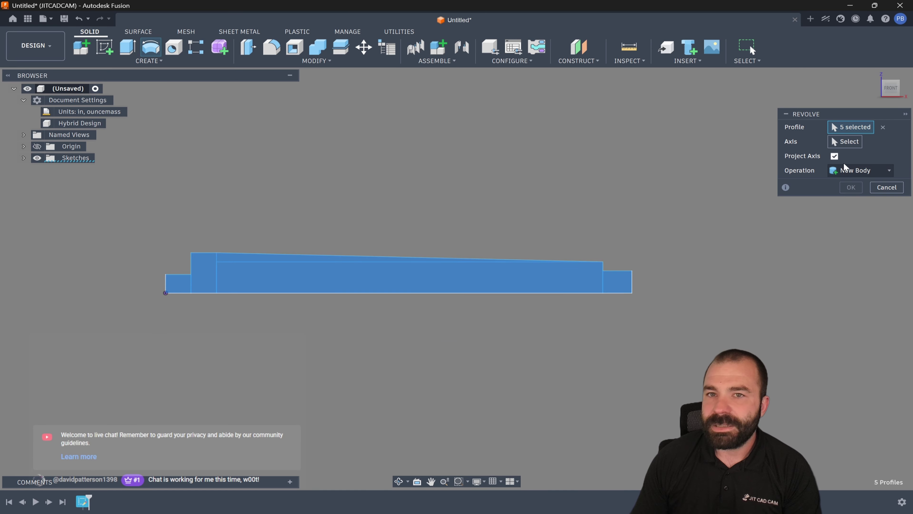
left_click(847, 142)
left_click(525, 294)
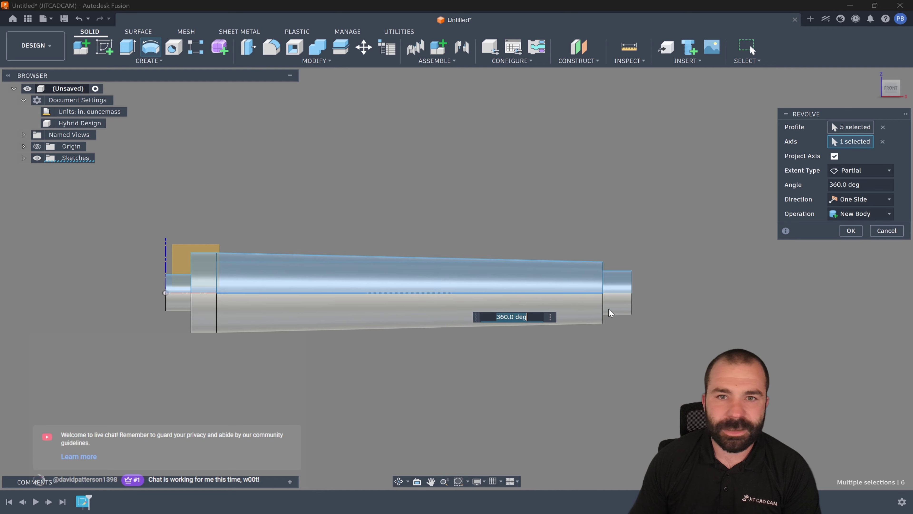
left_click(851, 230)
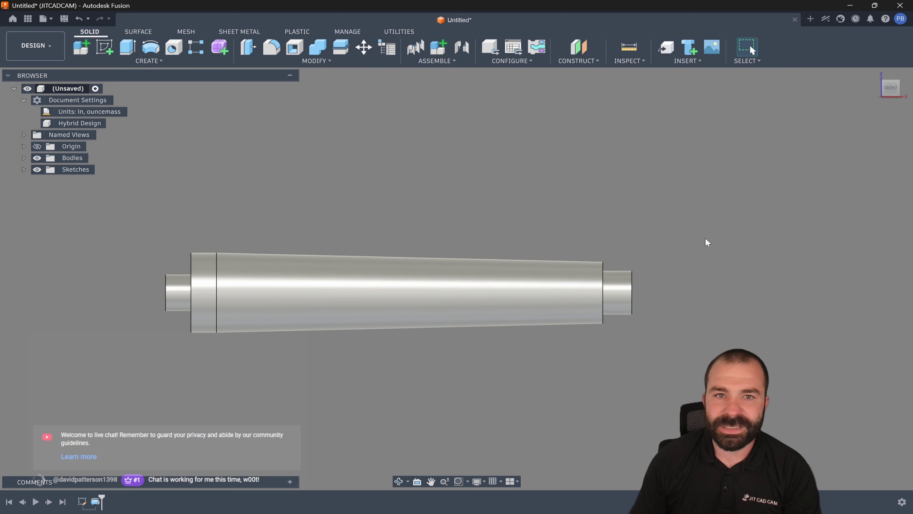
- Create a sketch on the horizontal XY origin plane and hide Sketch1
key("F6")
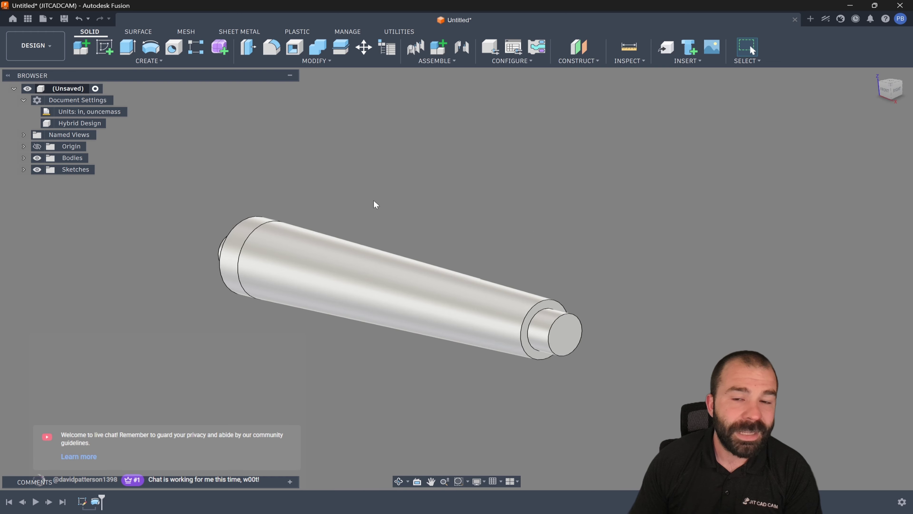
middle_click_drag(376, 204, 428, 205, "shift")
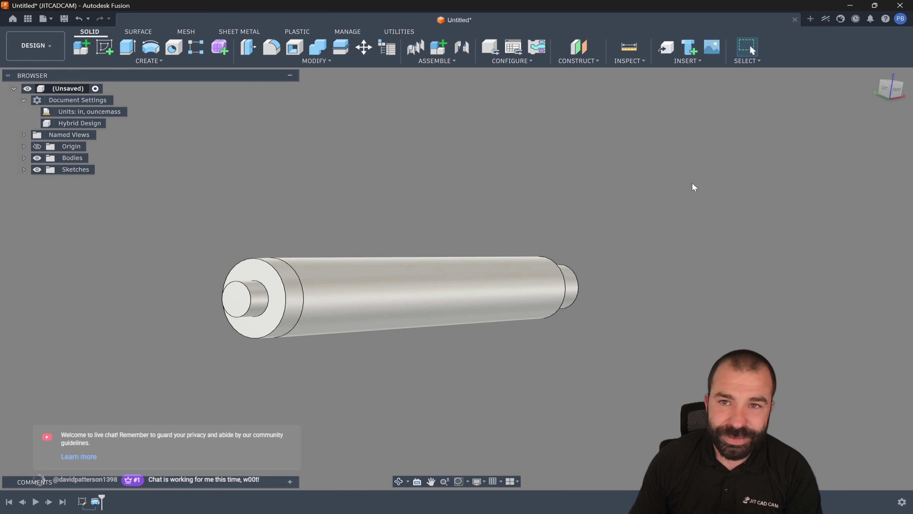
left_click(882, 89)
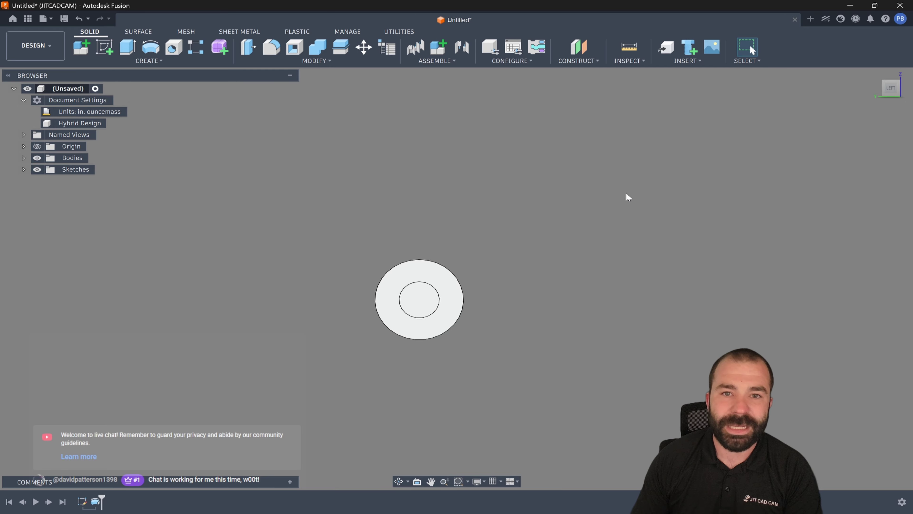
middle_click_drag(456, 297, 406, 292, "shift")
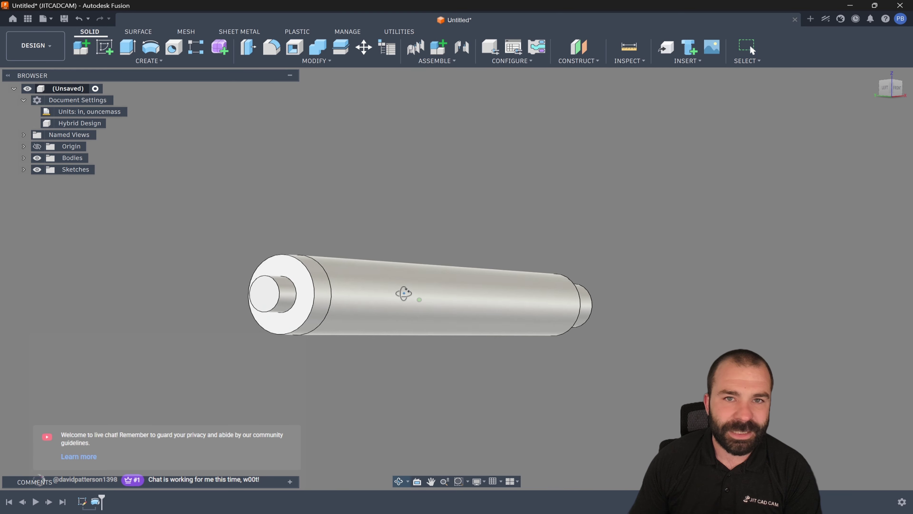
left_click(104, 48)
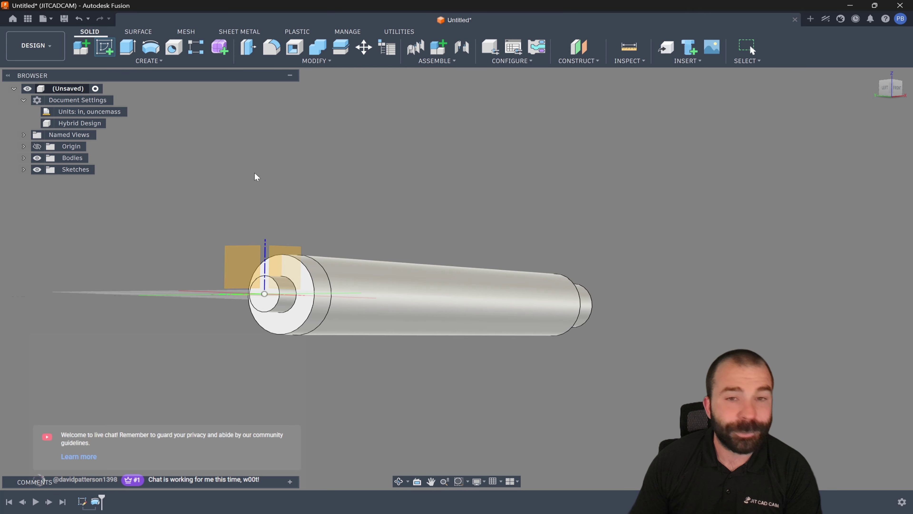
middle_click_drag(292, 178, 226, 249, "shift")
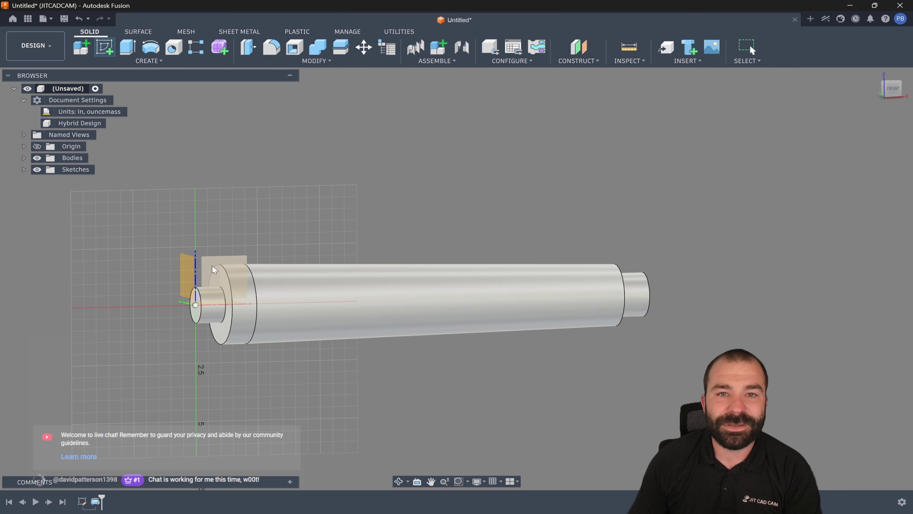
middle_click_drag(305, 196, 292, 224, "shift")
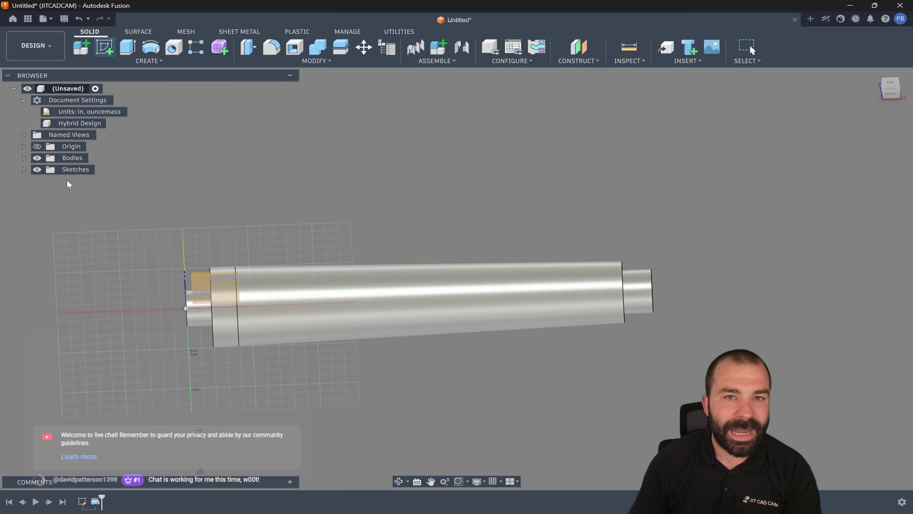
left_click(22, 170)
middle_click_drag(220, 223, 215, 174, "shift")
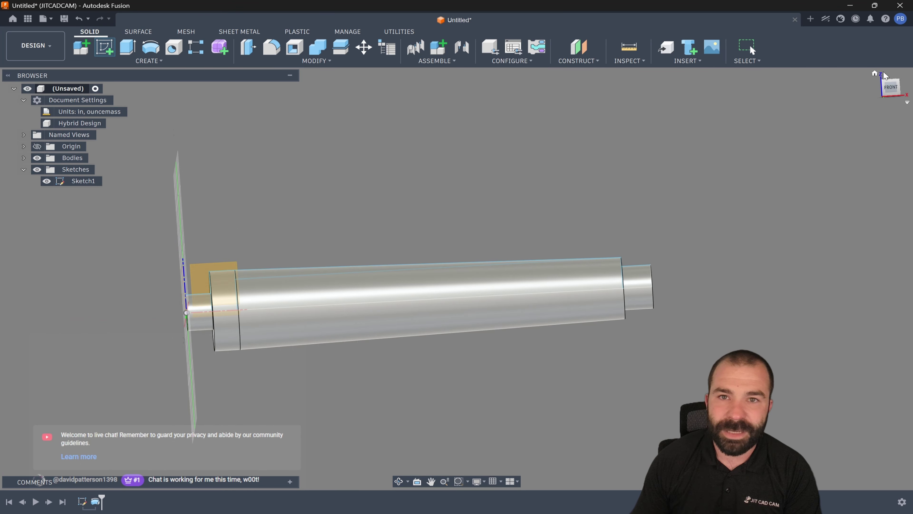
middle_click_drag(670, 96, 641, 186, "shift")
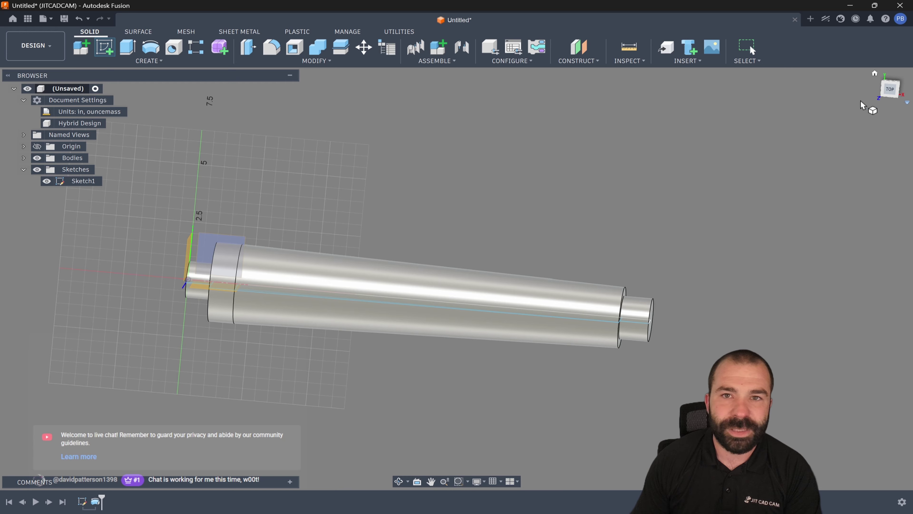
left_click(238, 238)
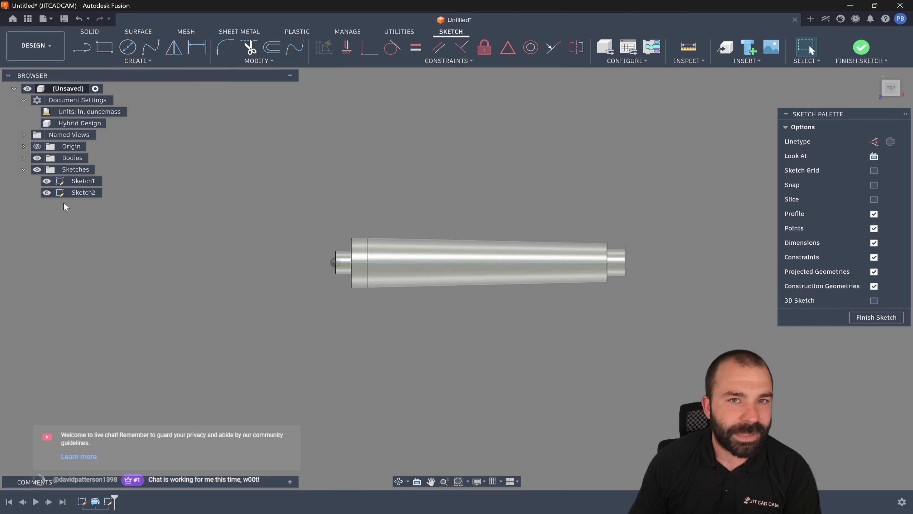
left_click(47, 182)
- Draw a vertical line about 4.13 in long from the origin, perpendicular to the shaft's axis
key("l")
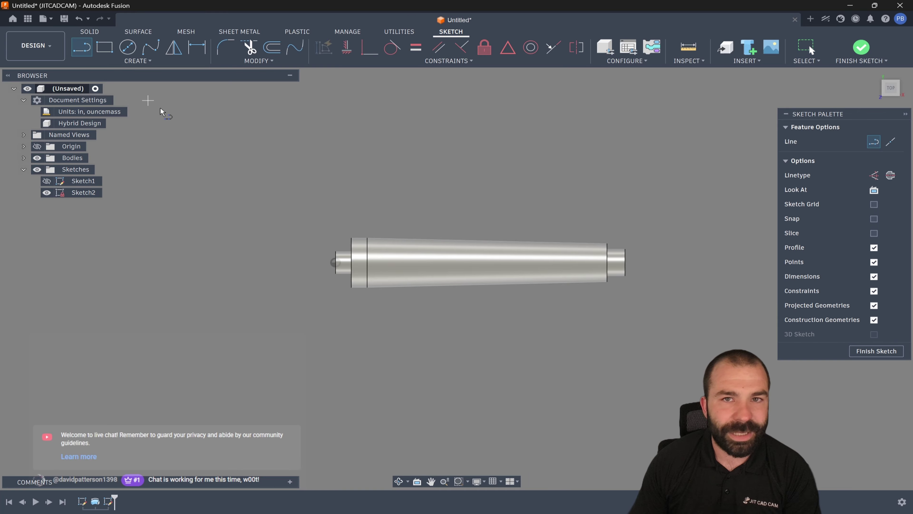
left_click(336, 263)
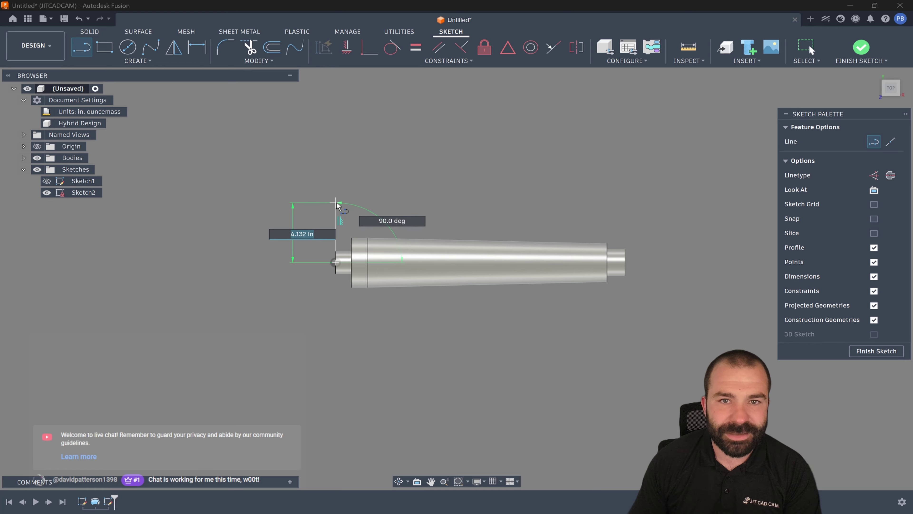
left_click(336, 203)
key("Escape")
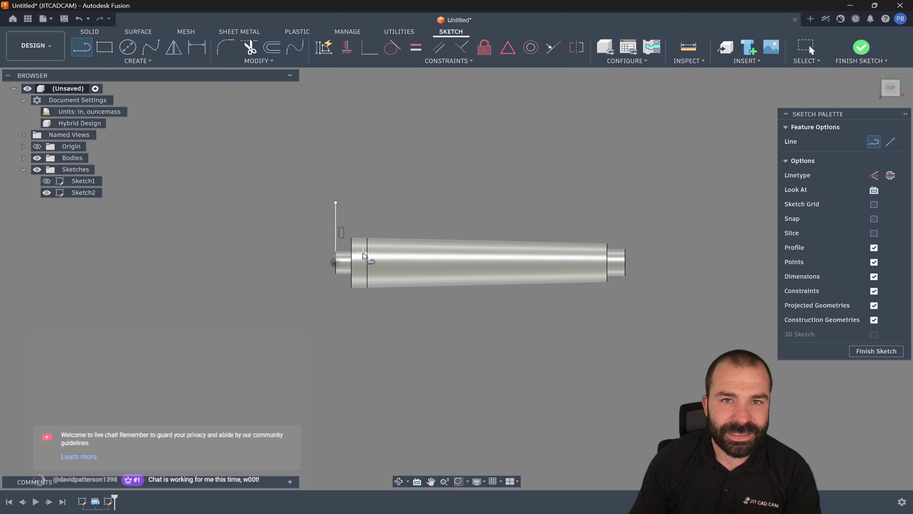
- Draw a line from the origin along the shaft's axis to a point beyond its far end, and finish the sketch
left_click(336, 263)
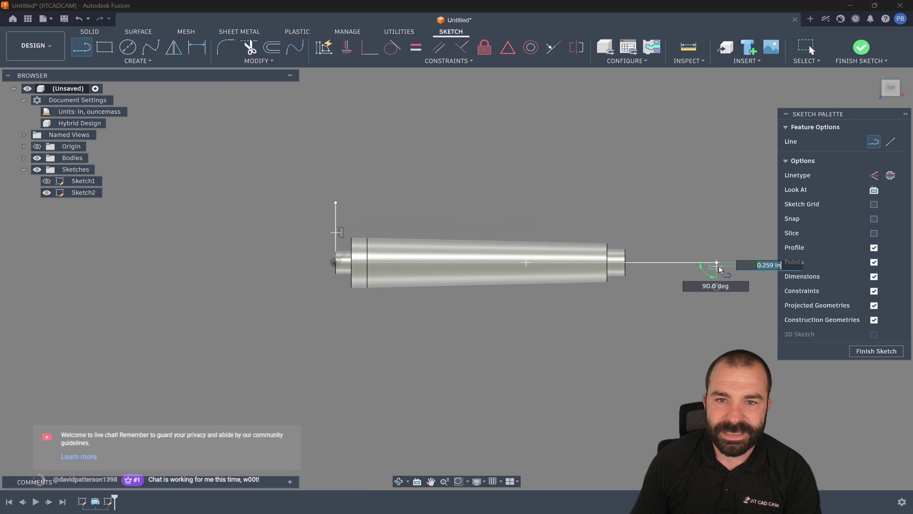
left_click(720, 269)
key("Escape")
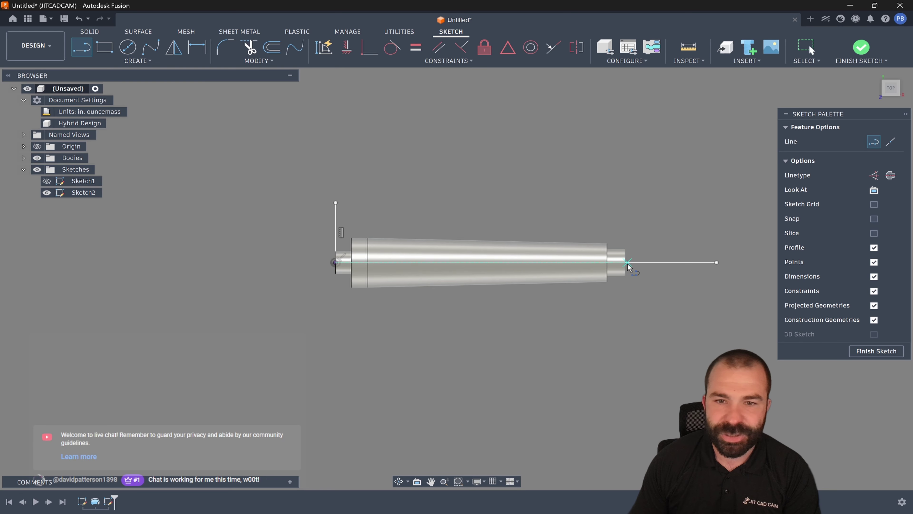
left_click(892, 351)
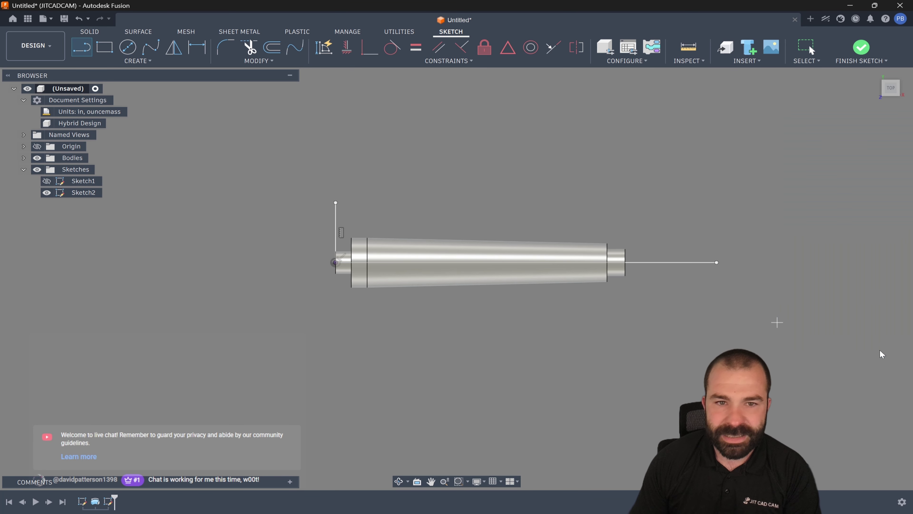
- Sweep the vertical sketch line as a surface along the axis line, with Chain Selection off and a 360 degree twist, as a new body
middle_click_drag(380, 199, 421, 216, "shift")
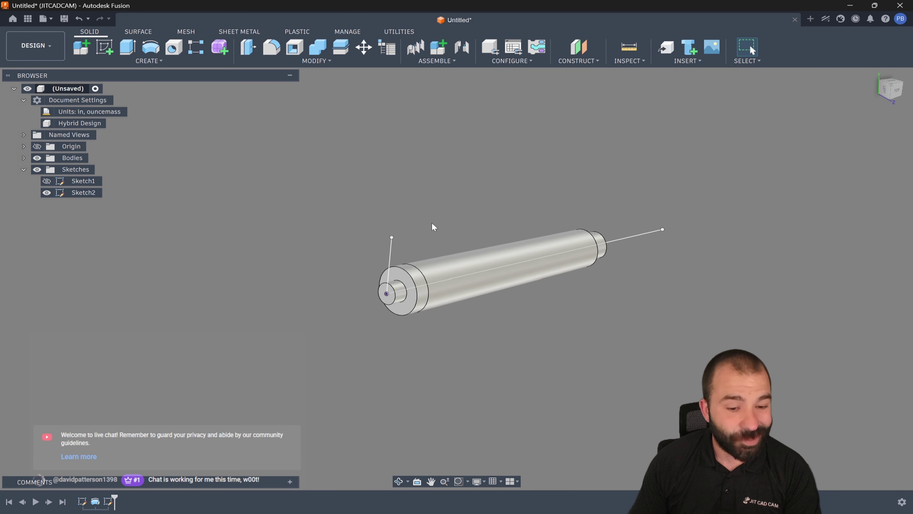
left_click(134, 32)
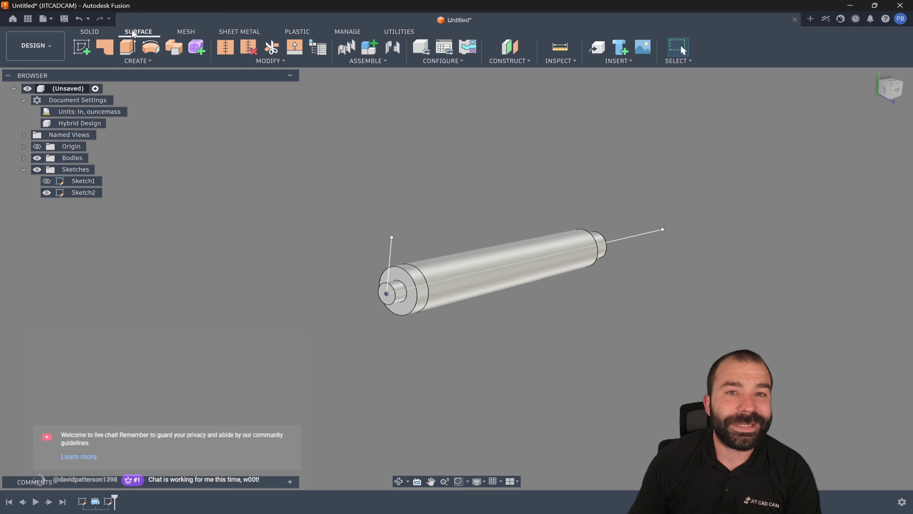
left_click(141, 62)
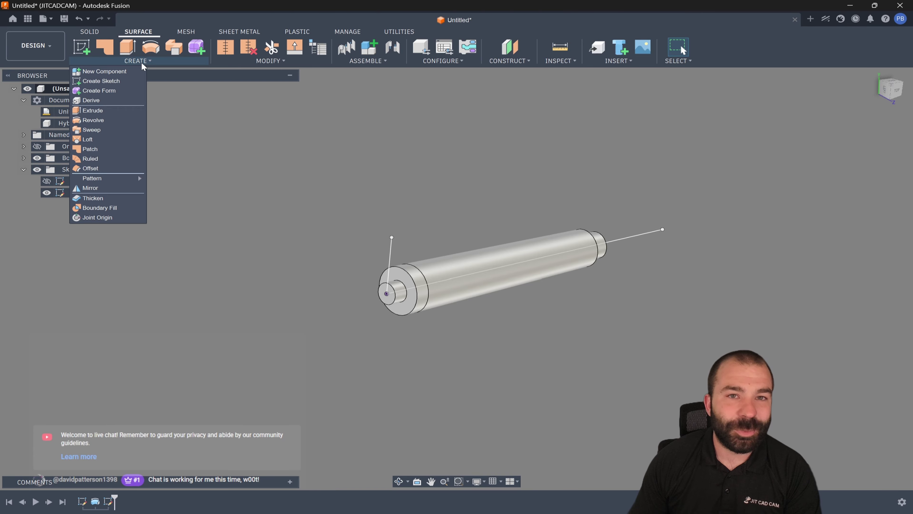
left_click(107, 130)
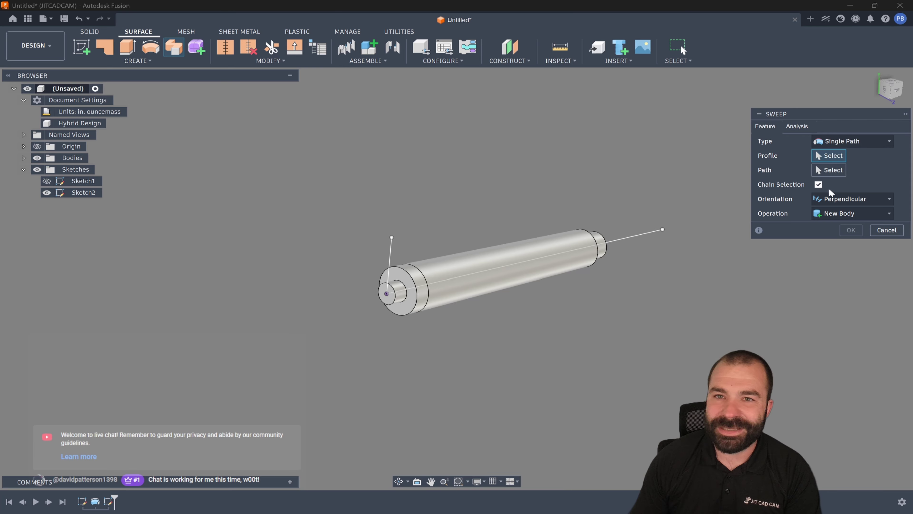
left_click(390, 250)
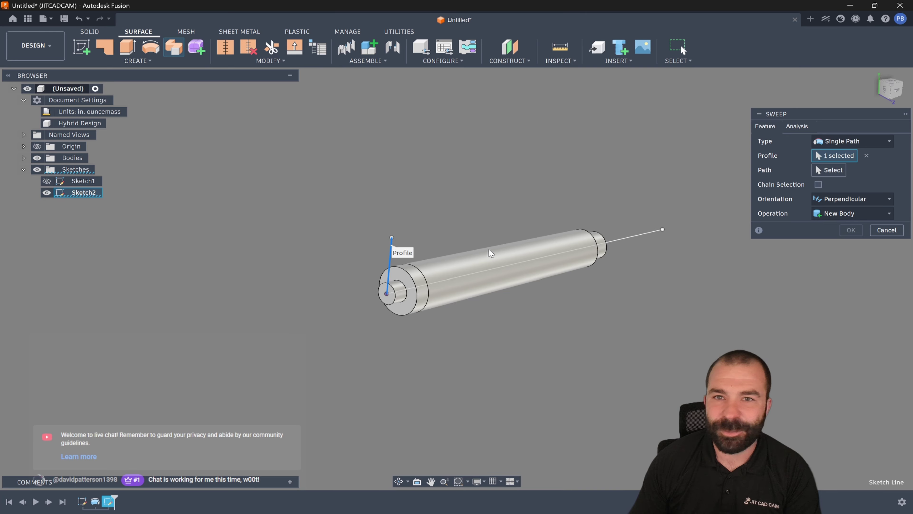
left_click(825, 172)
left_click(632, 236)
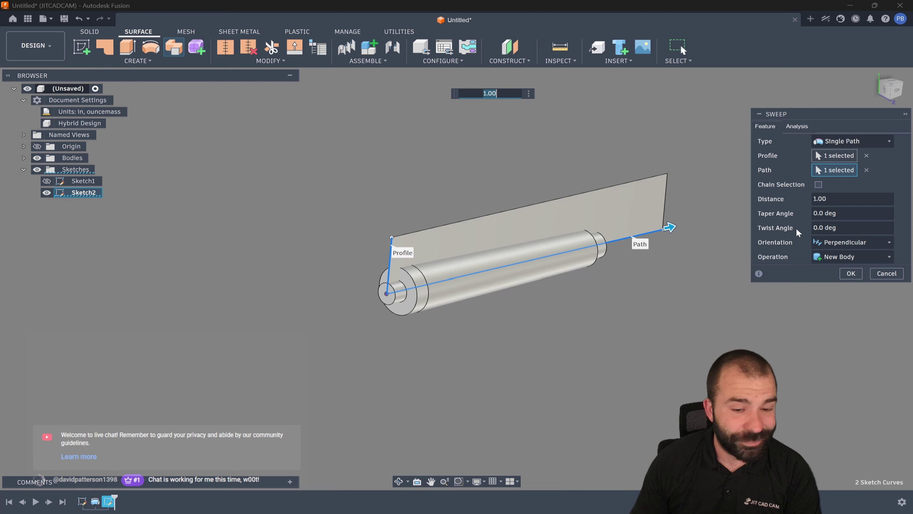
key("Tab")
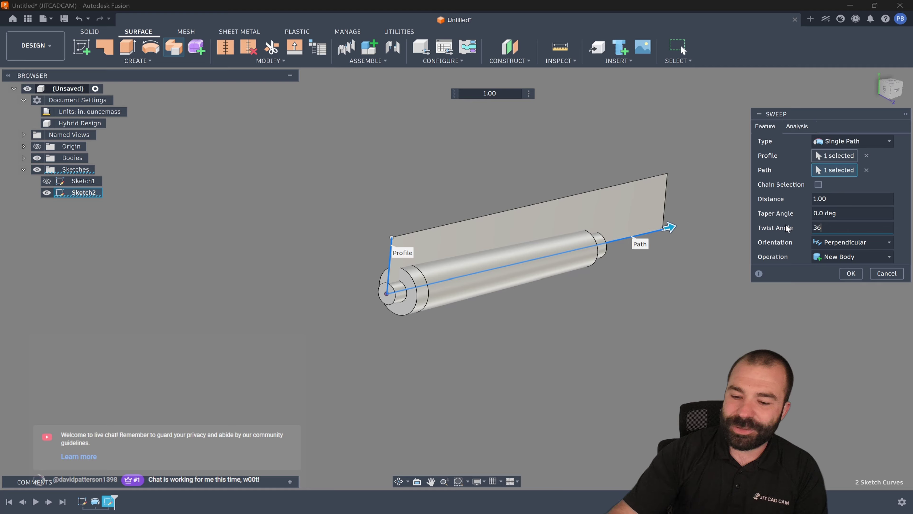
middle_click_drag(594, 216, 600, 251, "shift")
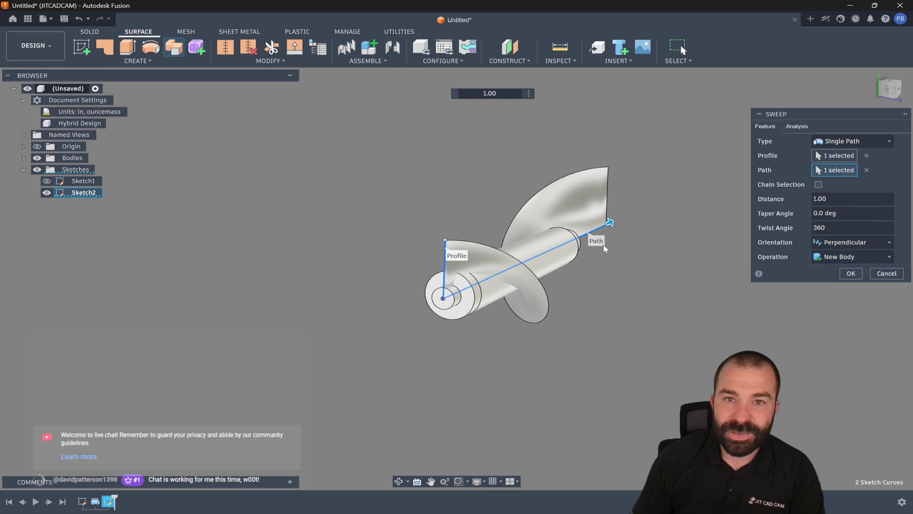
left_click(849, 277)
- Create a sketch on the end face of the shaft's small-diameter journal nearest the origin
scroll(462, 296, "up", 2)
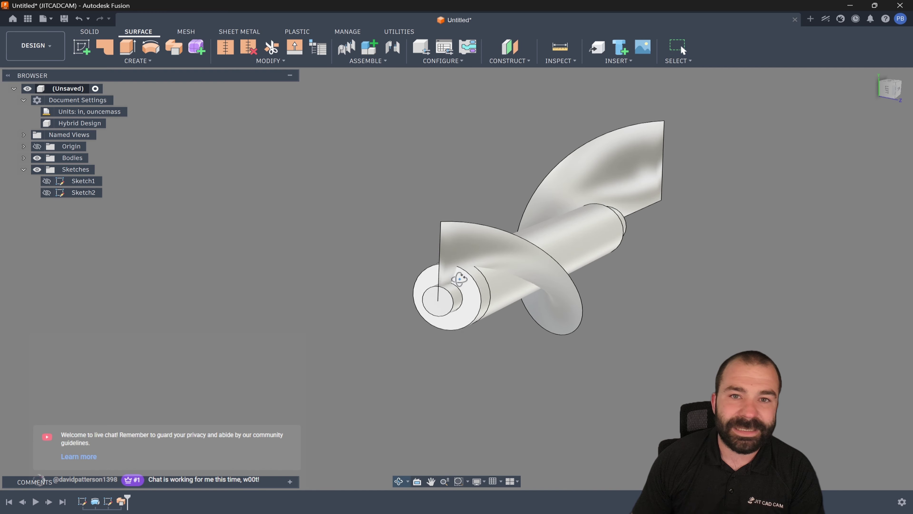
middle_click_drag(459, 279, 547, 262, "shift")
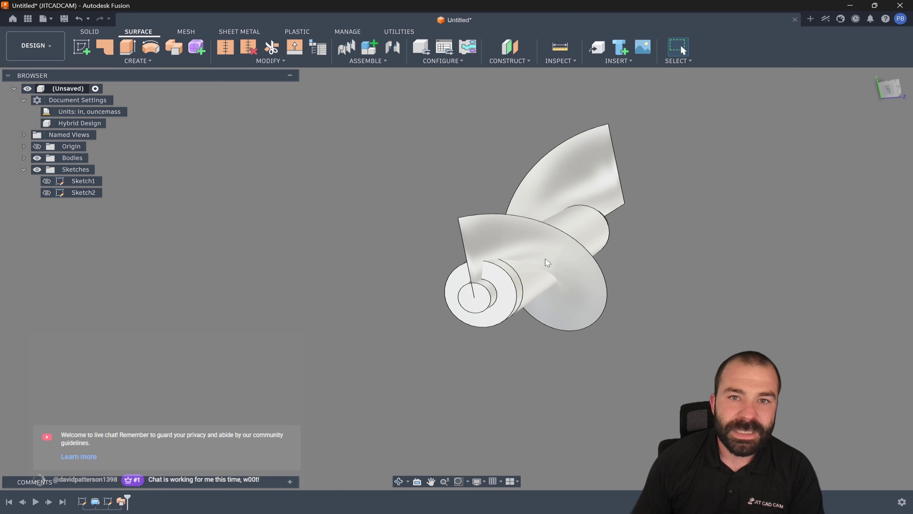
left_click(85, 52)
left_click(474, 305)
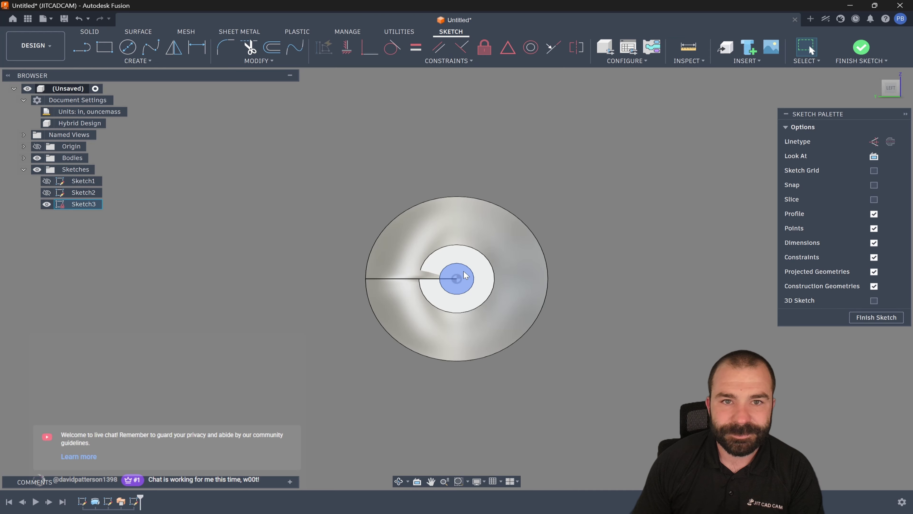
scroll(462, 272, "up", 5)
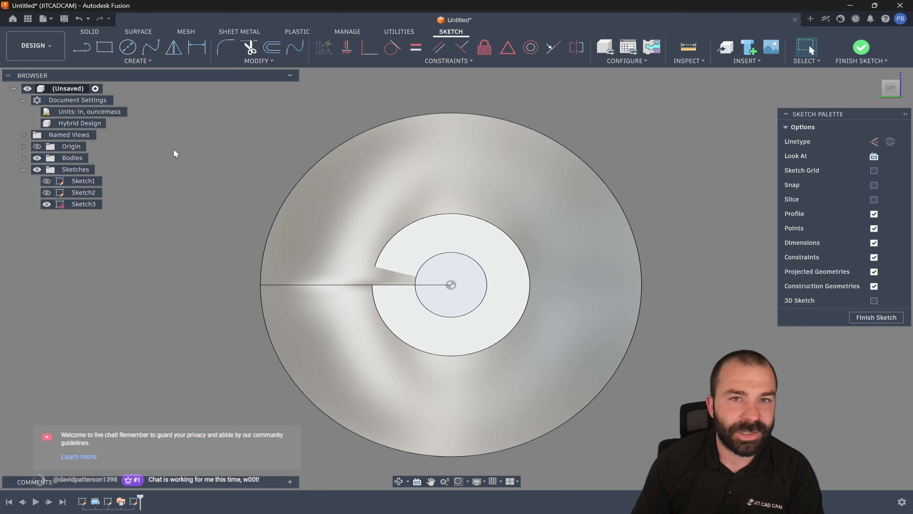
- Draw a small rectangle straddling the twisted surface's starting edge at the large collar's rim, and finish the sketch
left_click(104, 48)
scroll(396, 279, "up", 2)
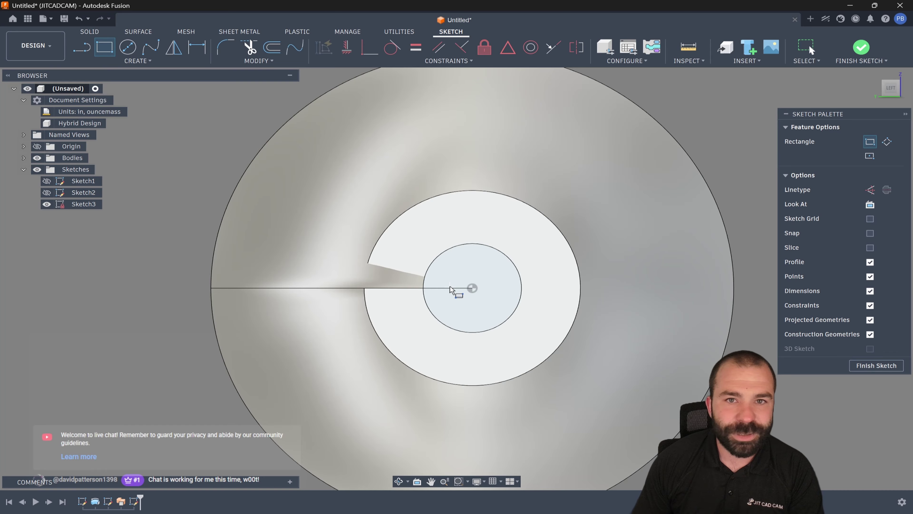
left_click(440, 287)
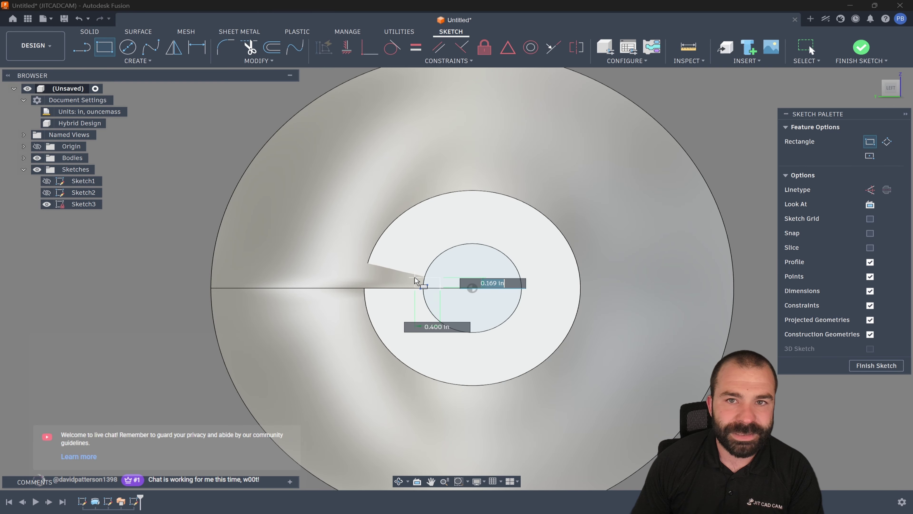
key("Escape")
key("r")
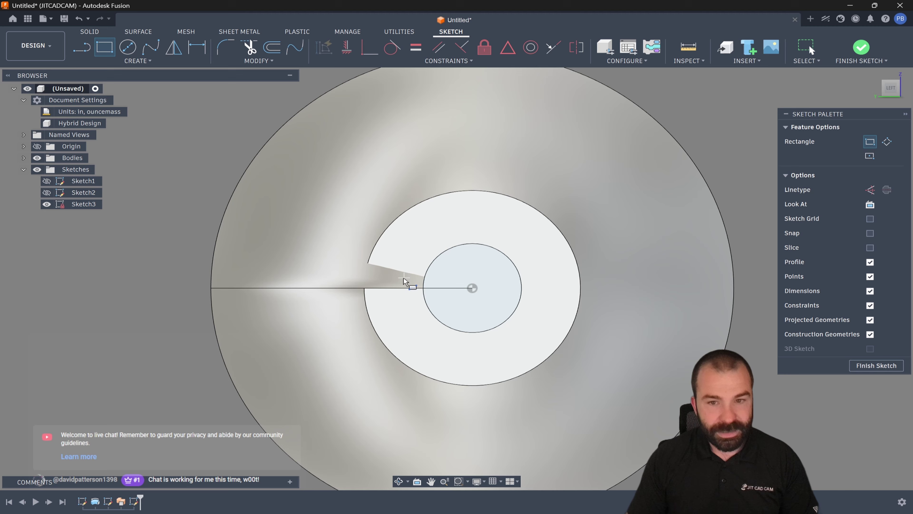
left_click(336, 269)
left_click(402, 305)
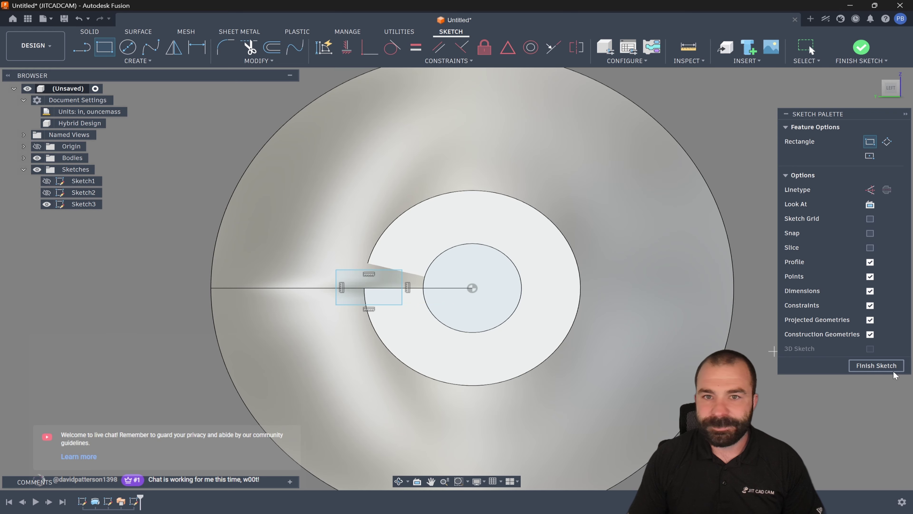
left_click(877, 366)
- Split the shaft's long tapered face with the twisted surface, with extension of the splitting tool turned off
mouse_move(453, 297)
middle_mouse_down("shift")
mouse_move(540, 296)
mouse_move(569, 268)
middle_mouse_up("shift")
scroll(336, 237, "down", 4)
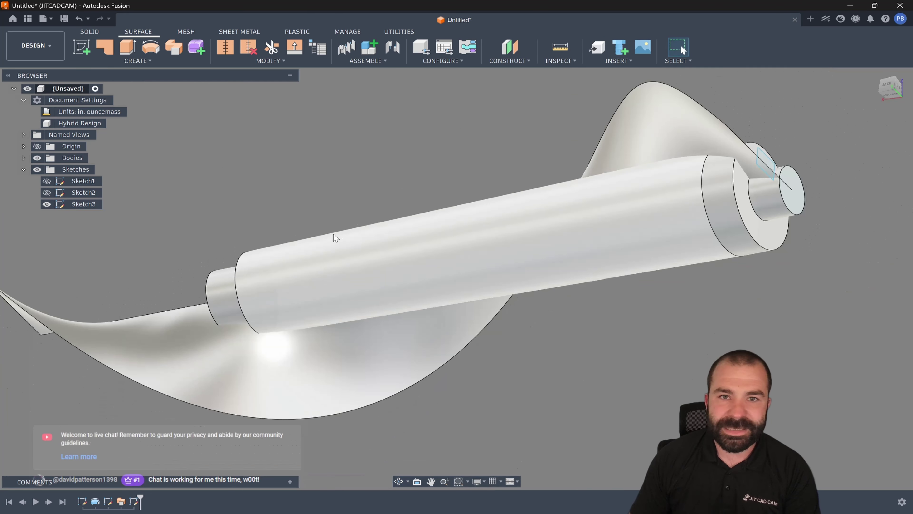
mouse_move(336, 236)
middle_mouse_down("shift")
mouse_move(415, 239)
mouse_move(418, 204)
mouse_move(300, 199)
mouse_move(336, 204)
middle_mouse_up("shift")
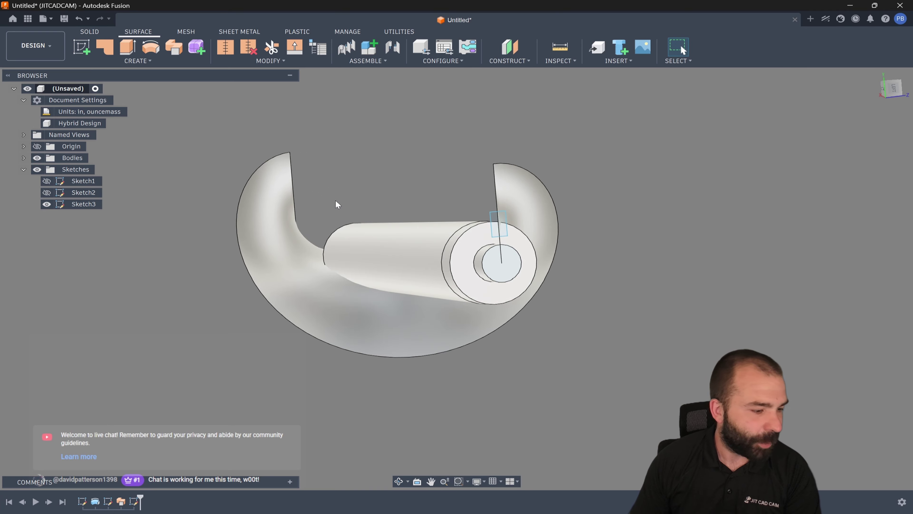
middle_click_drag(336, 204, 401, 209, "shift")
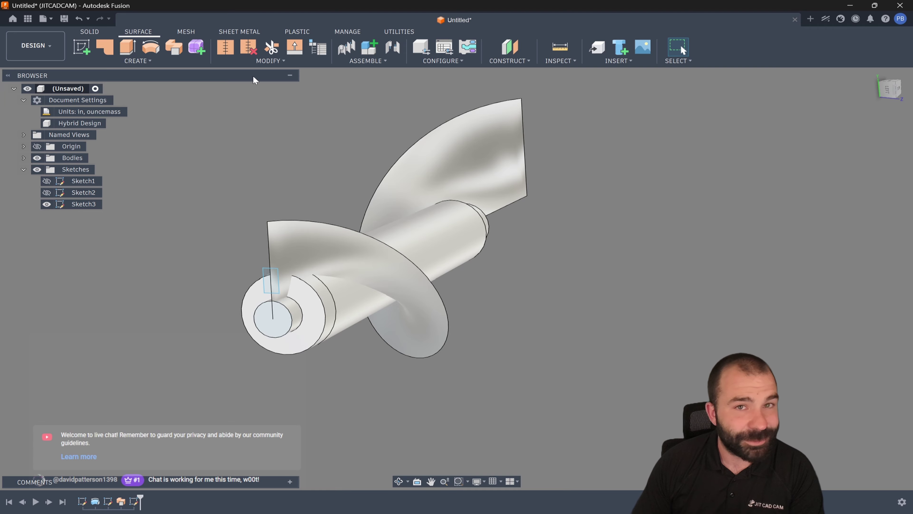
left_click(97, 31)
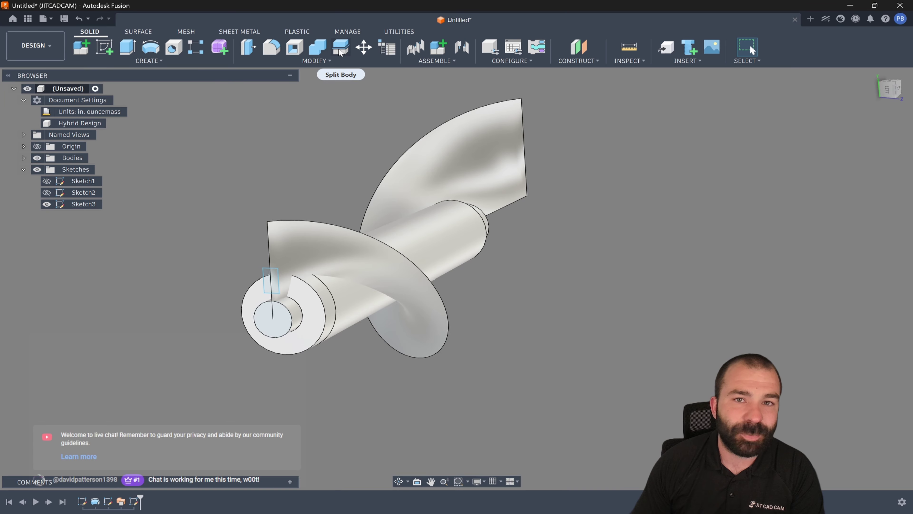
left_click(333, 61)
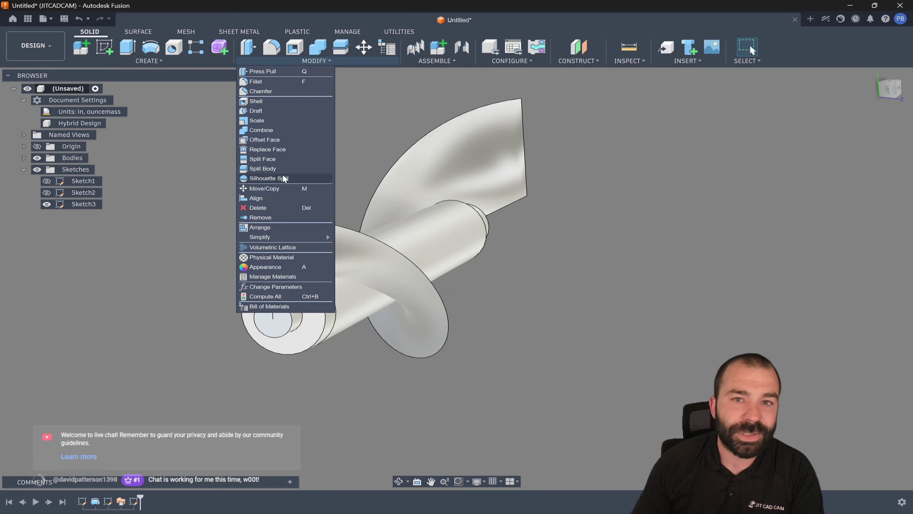
left_click(274, 159)
left_click(347, 295)
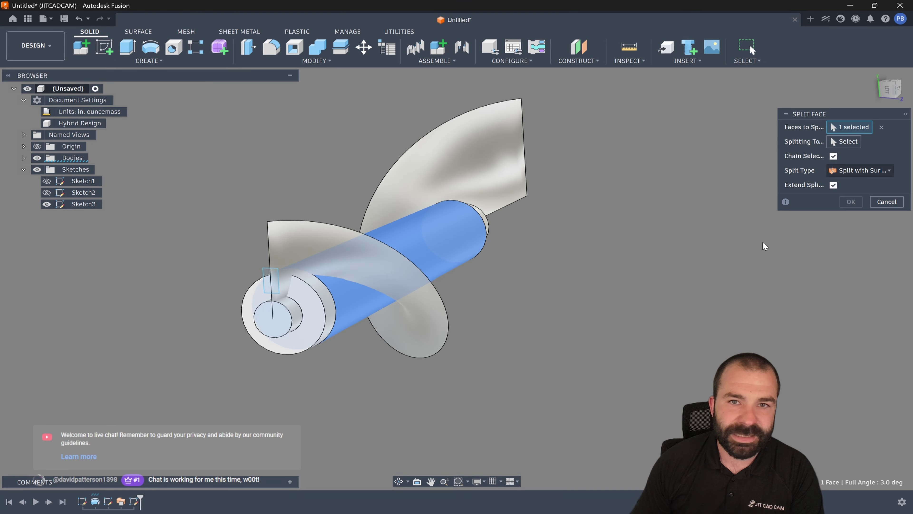
left_click(438, 317)
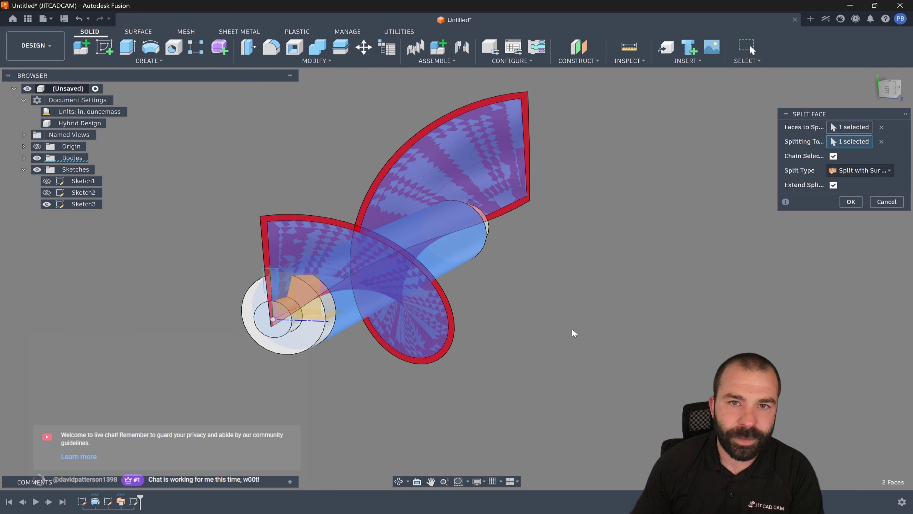
left_click(834, 185)
left_click(851, 201)
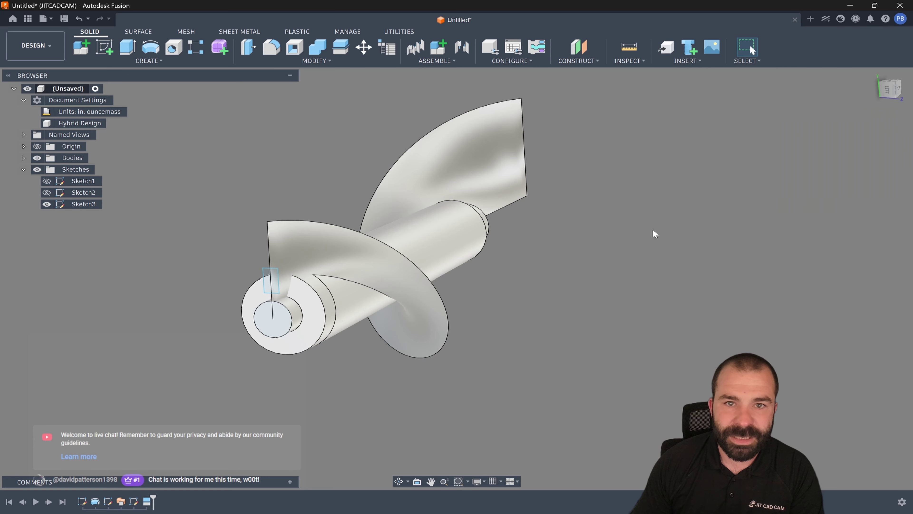
- Hide the twisted surface body Body2 to expose the split line on the shaft
left_click(24, 158)
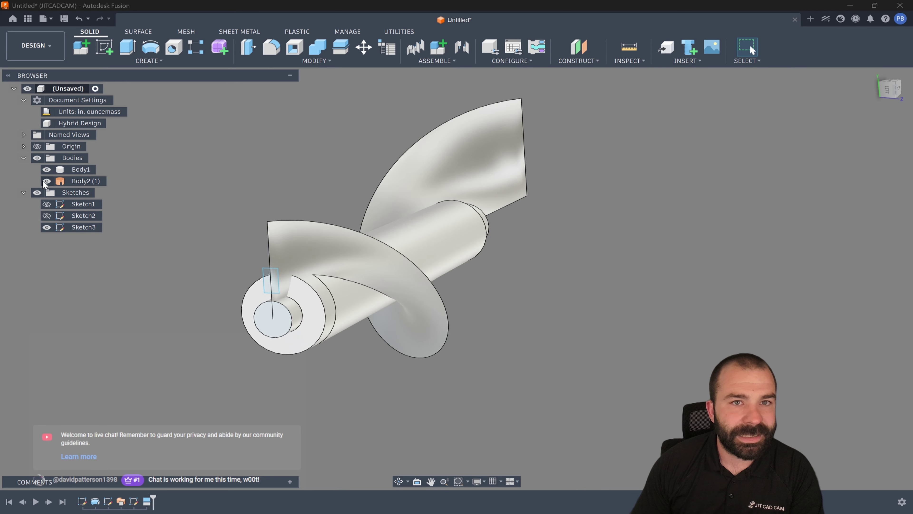
left_click(46, 181)
middle_click_drag(187, 247, 306, 261, "shift")
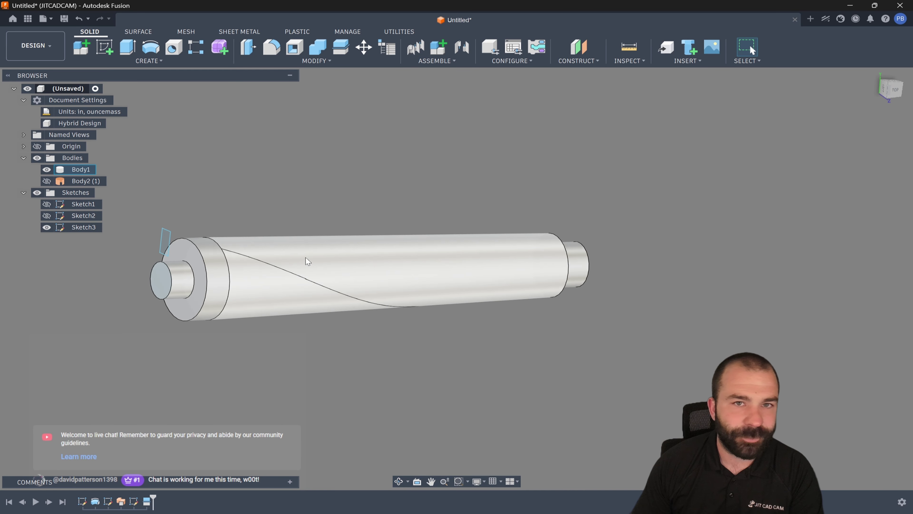
- Edit the Split Face feature to also split the cylindrical collar face beside the tapered section
double_click(147, 501)
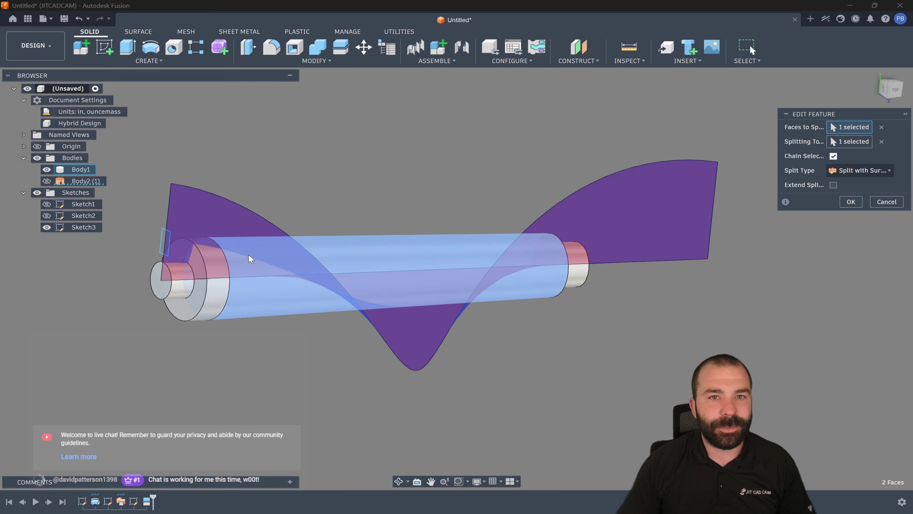
left_click(215, 261)
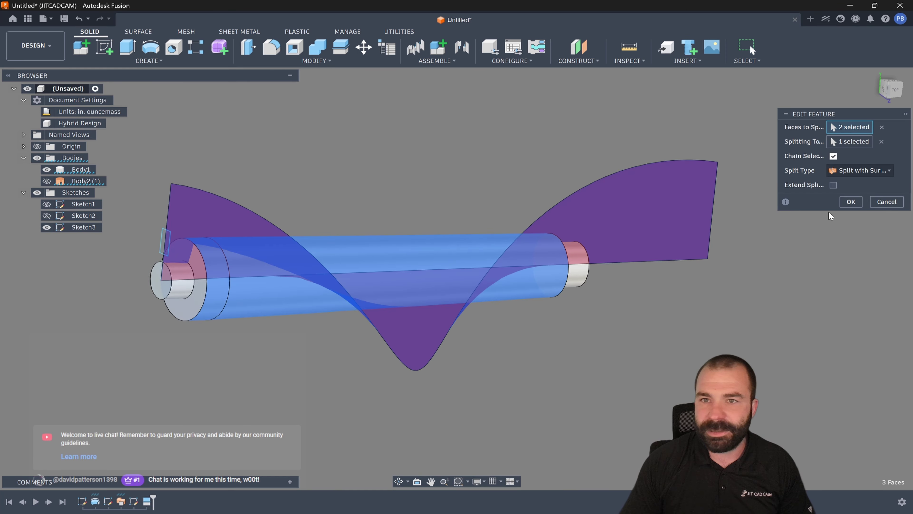
left_click(850, 202)
scroll(397, 265, "up", 3)
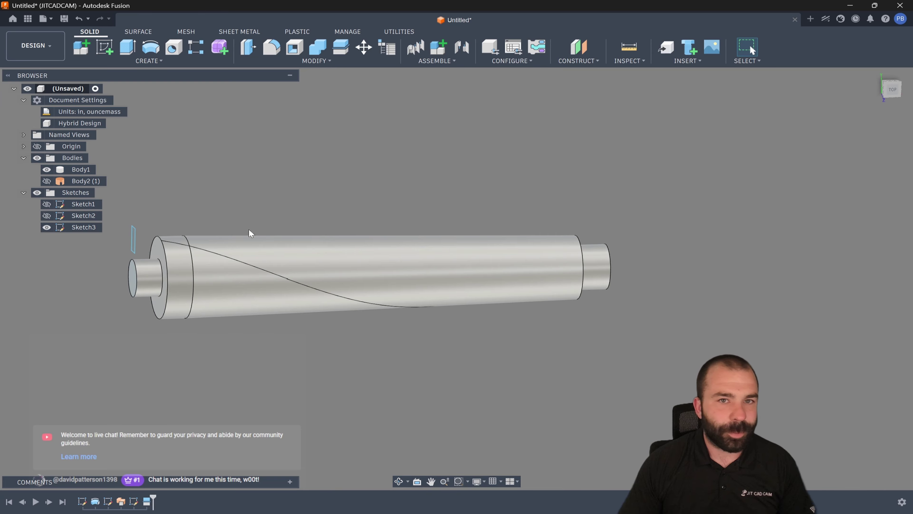
- Set up a single-path Sweep cut of the Sketch3 rectangle along the helical split edge on the shaft
left_click(138, 59)
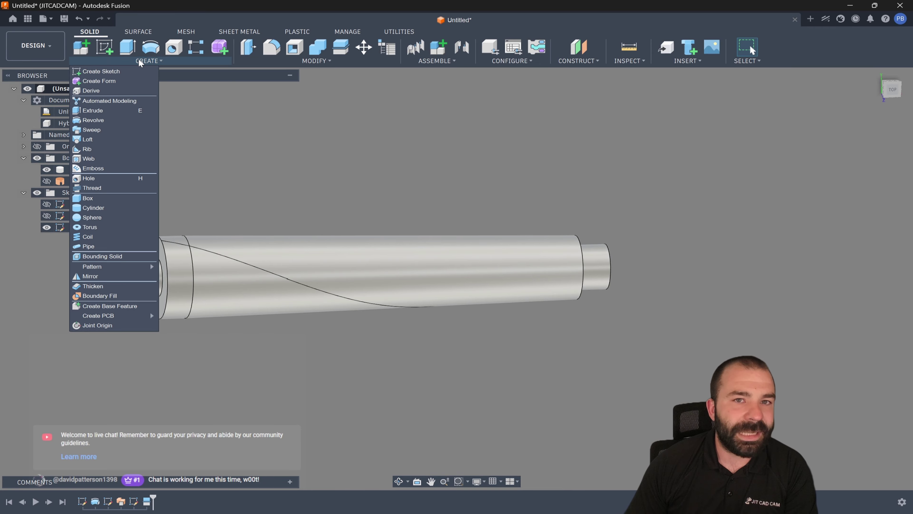
left_click(95, 129)
scroll(129, 243, "up", 2)
left_click(133, 244)
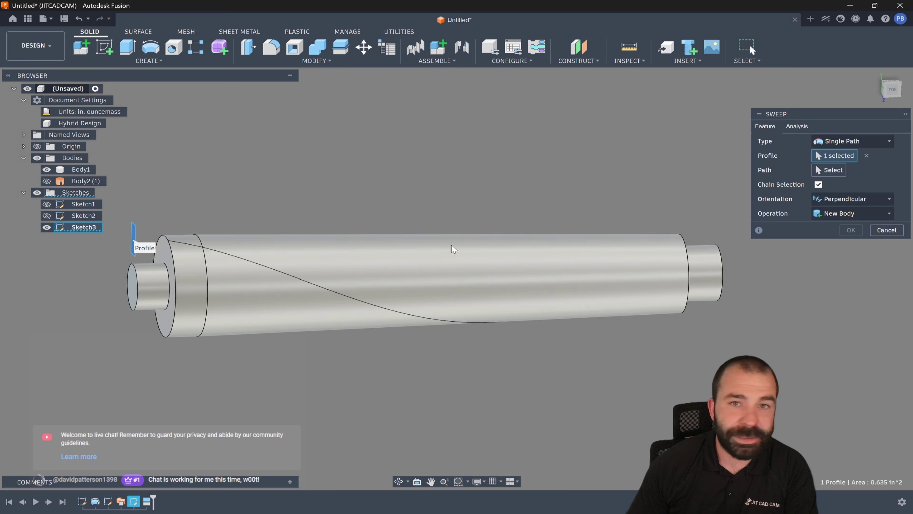
left_click(827, 174)
left_click(201, 251)
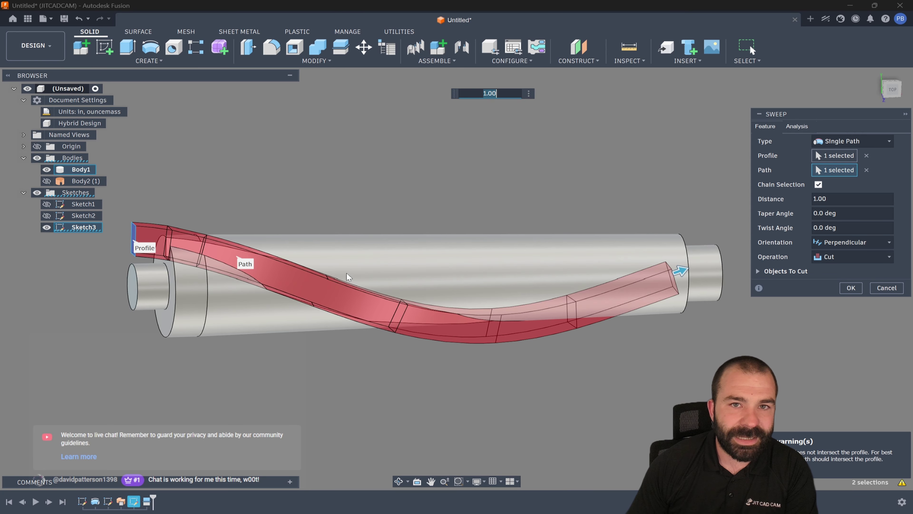
- Try the Parallel orientation on the rectangular profile's sweep cut and discard the sweep
middle_click_drag(252, 259, 349, 260, "shift")
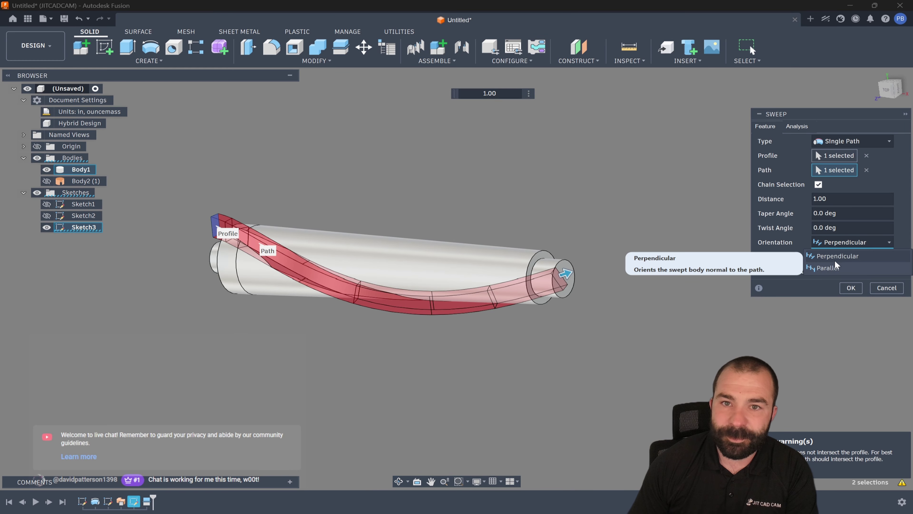
left_click(828, 268)
middle_click_drag(589, 287, 661, 244, "shift")
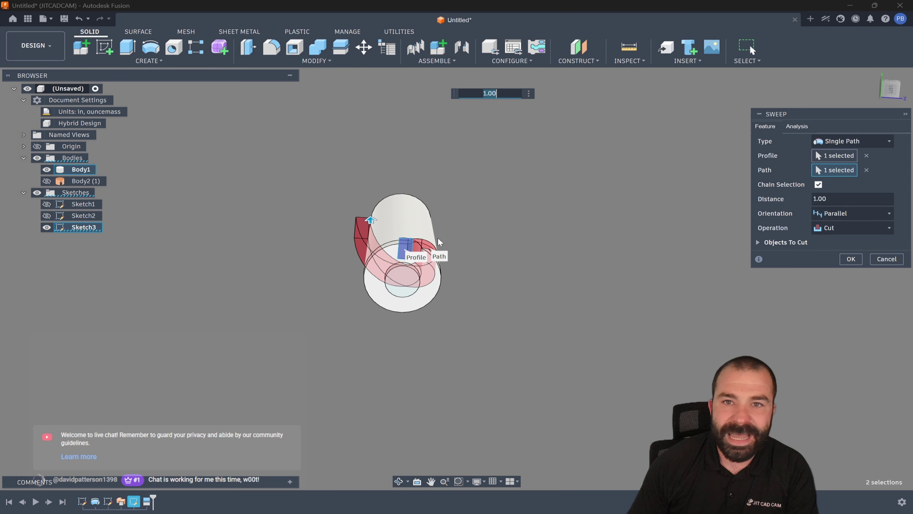
middle_click_drag(529, 242, 508, 242, "shift")
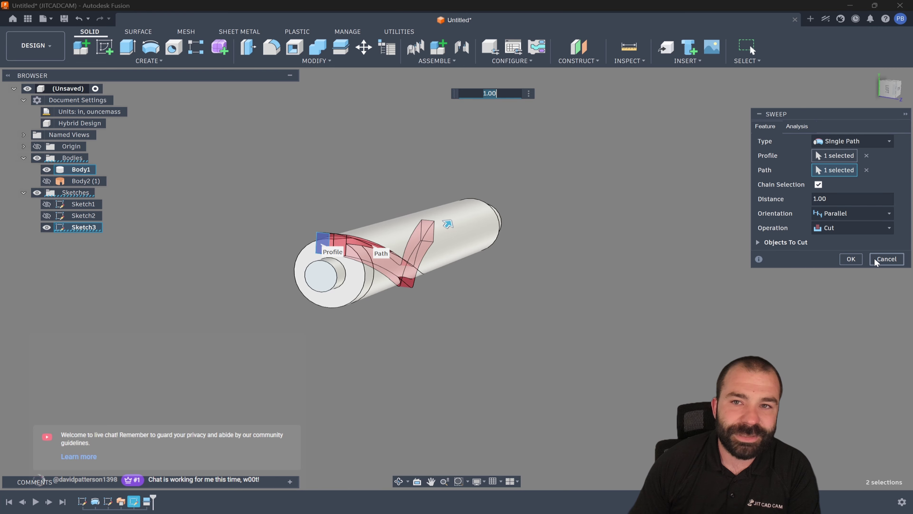
left_click(886, 259)
- Edit Sketch3 to add a circle overlapping the rectangle, centred just outside the shaft's outer edge, and finish the sketch
scroll(323, 244, "up", 5)
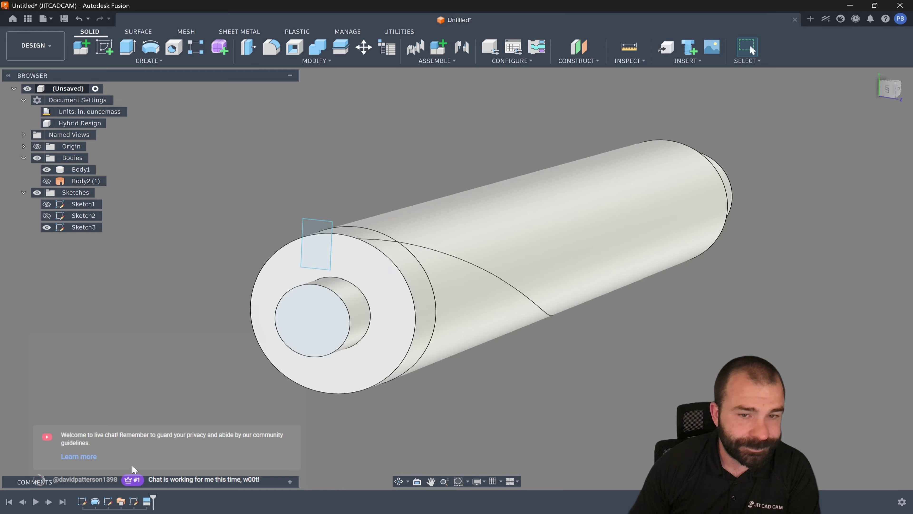
double_click(135, 501)
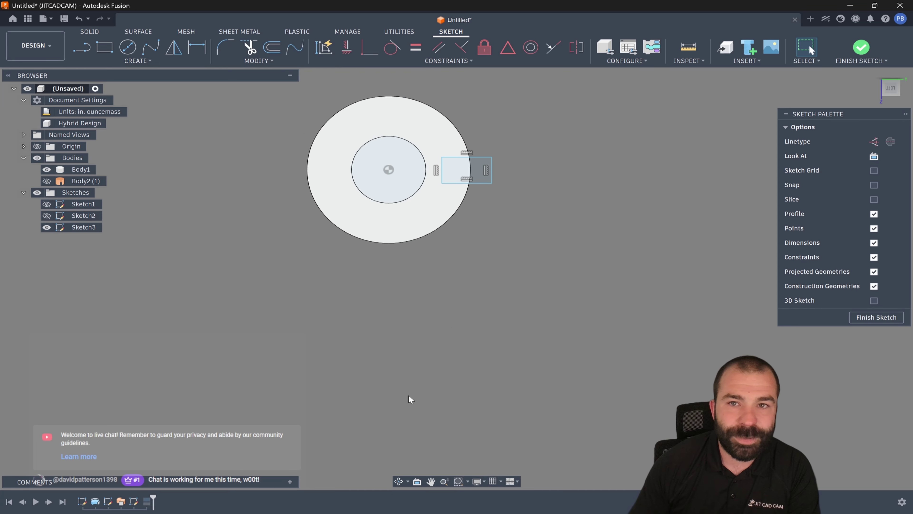
left_click(127, 47)
scroll(430, 190, "up", 3)
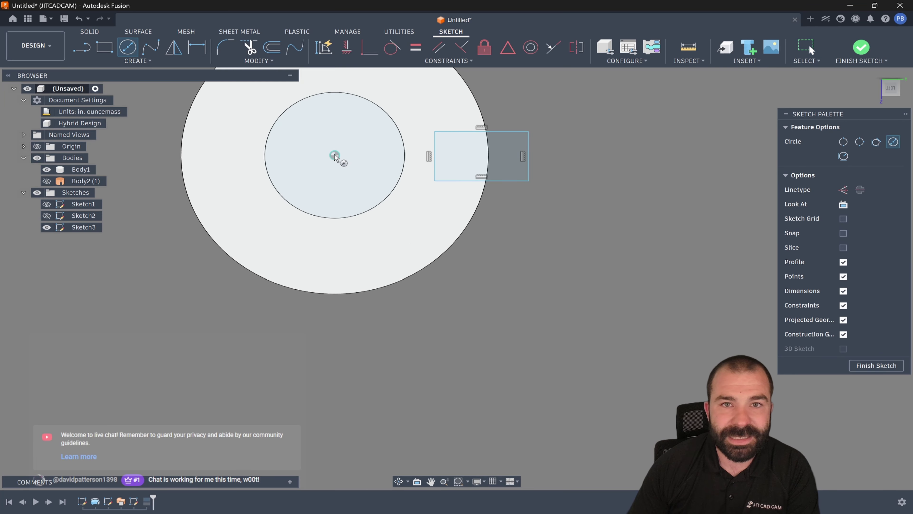
left_click(494, 156)
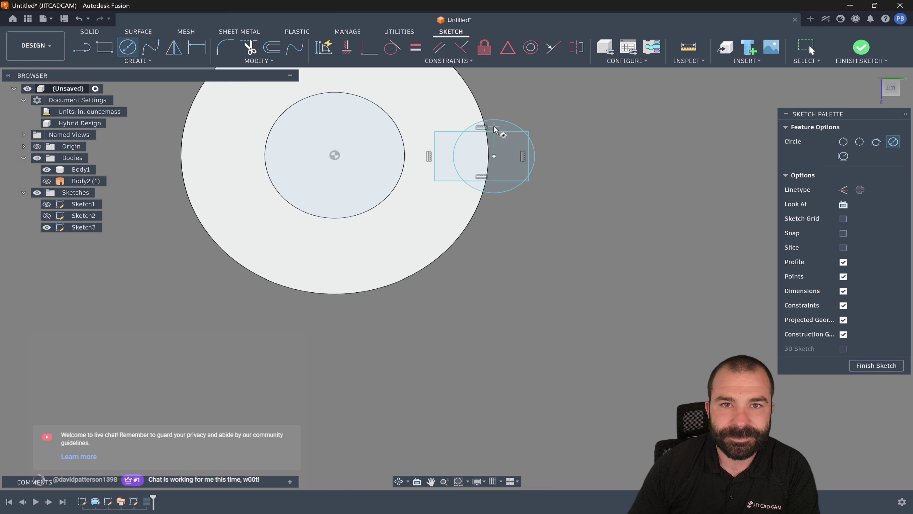
left_click(877, 366)
scroll(389, 345, "down", 2)
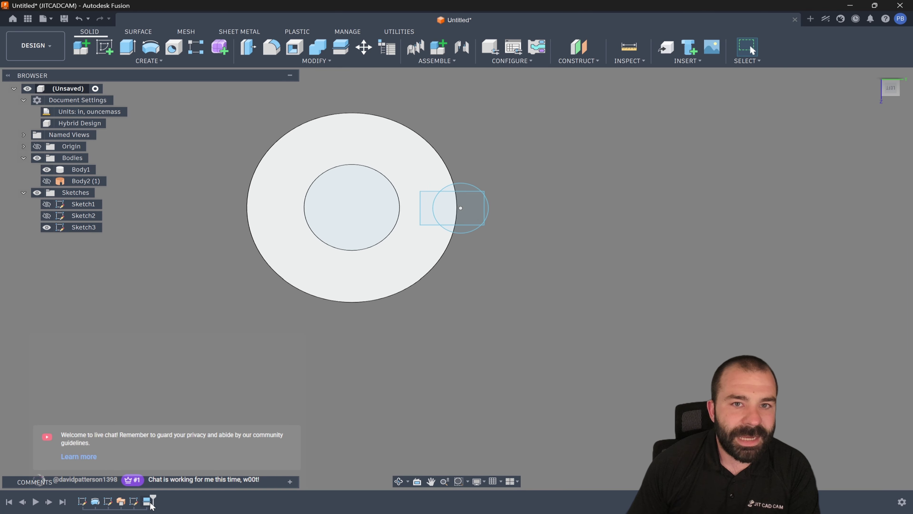
- Set up a single-path Sweep cut using all four regions of the circle as profile and the helical split edge as path
left_click(131, 61)
left_click(118, 135)
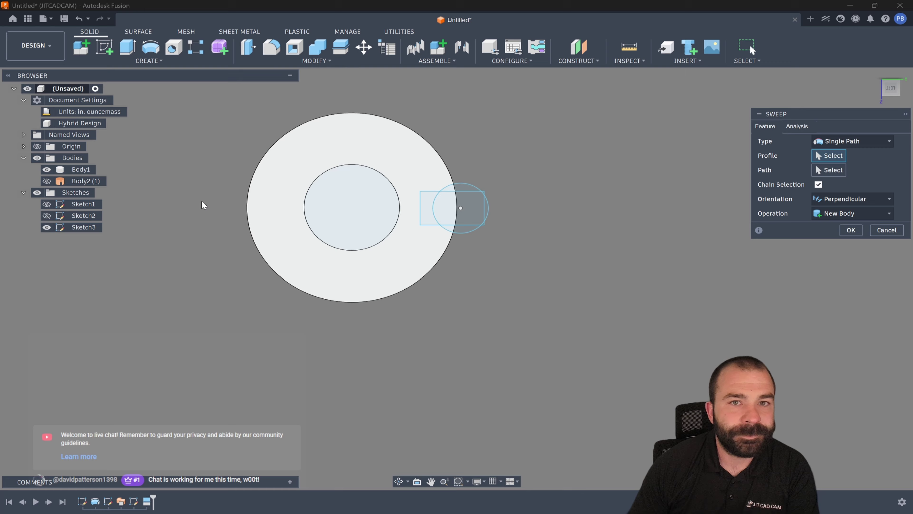
left_click(461, 211)
left_click(461, 229)
left_click(486, 211)
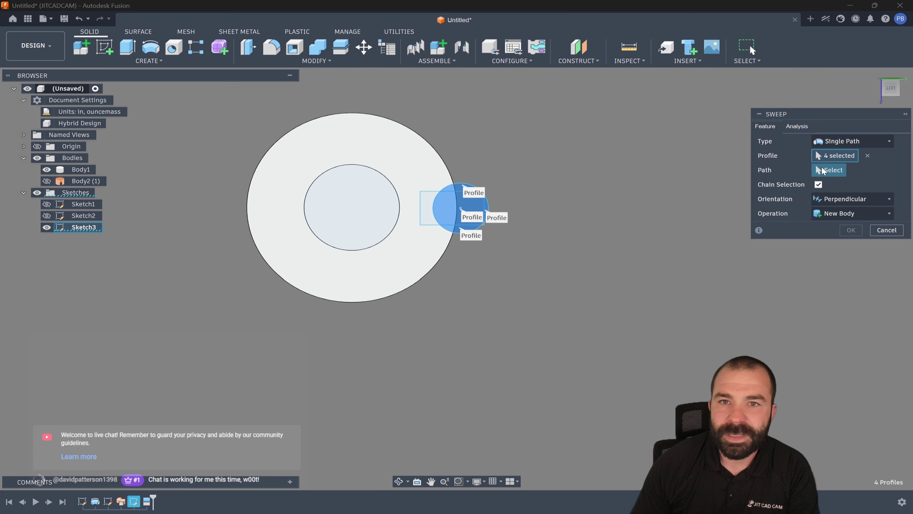
left_click(266, 223)
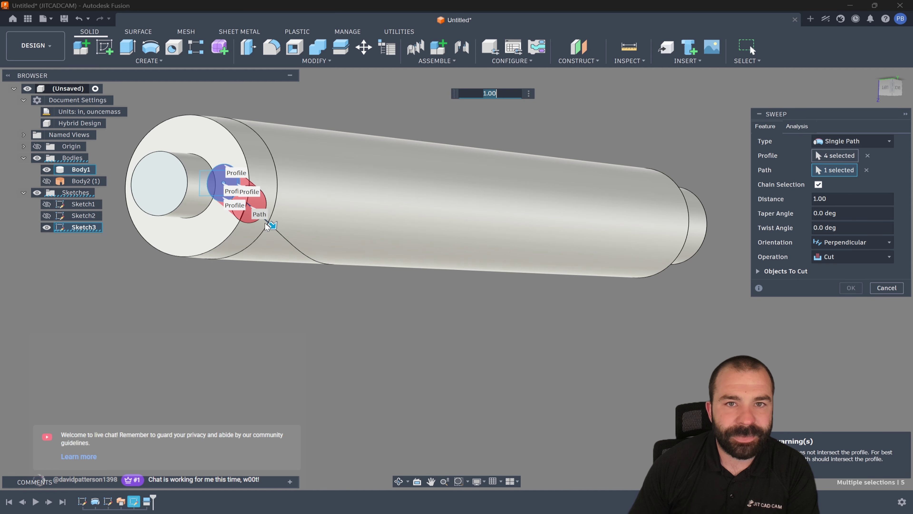
- Try the Parallel orientation on the circular sweep cut and extend its distance to 1.092, past the path's end
middle_click_drag(281, 235, 421, 239, "shift")
left_click(837, 247)
left_click(837, 264)
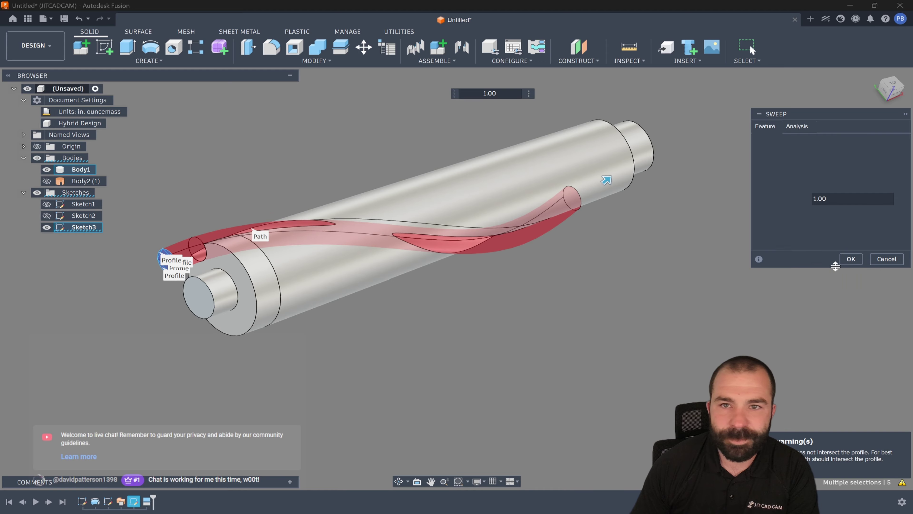
mouse_move(675, 223)
middle_mouse_down("shift")
mouse_move(640, 208)
mouse_move(670, 231)
middle_mouse_up("shift")
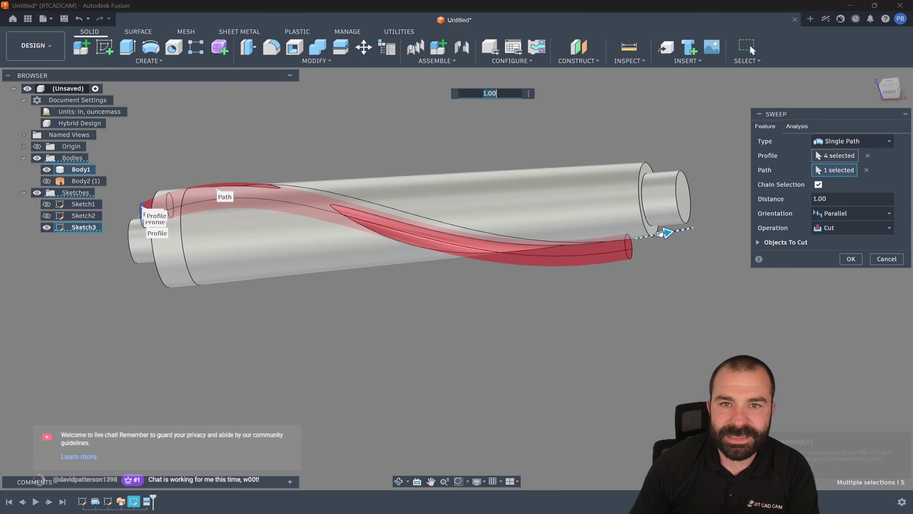
left_click_drag(669, 231, 720, 228)
middle_click_drag(673, 235, 755, 281, "shift")
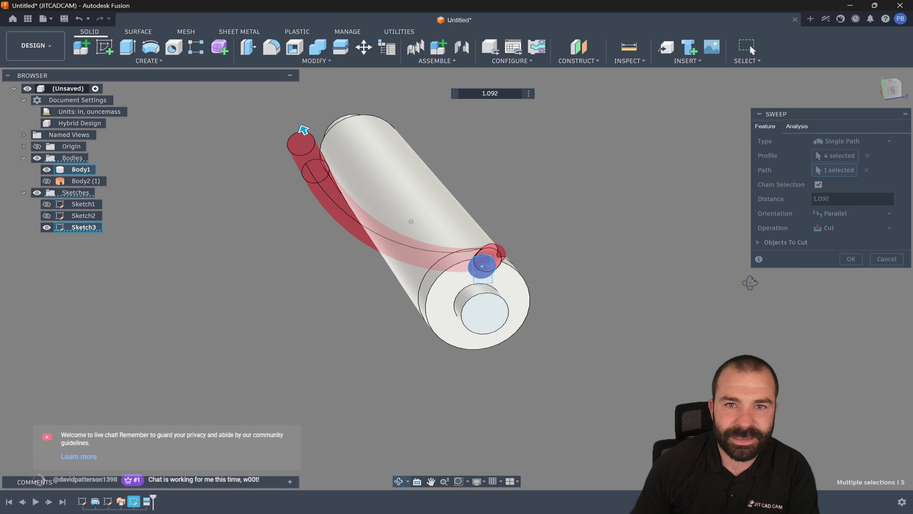
- Set the circular sweep cut to Perpendicular orientation with a distance of 1.0 and create the helical groove
left_click(839, 214)
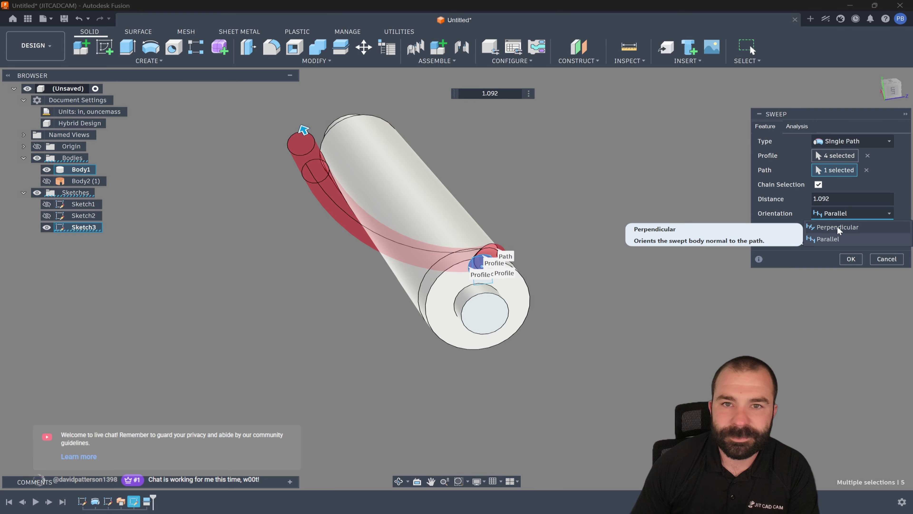
left_click(838, 226)
middle_click_drag(643, 202, 611, 144, "shift")
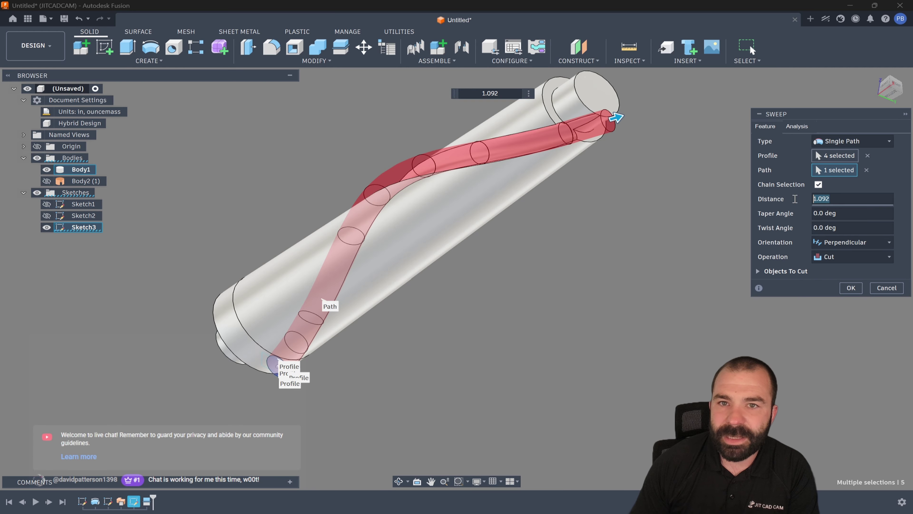
type("0")
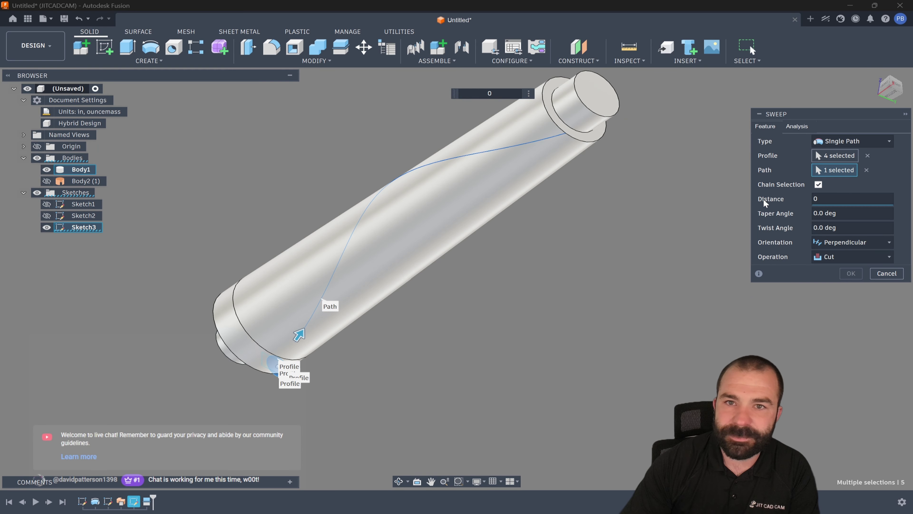
left_click_drag(823, 199, 781, 196)
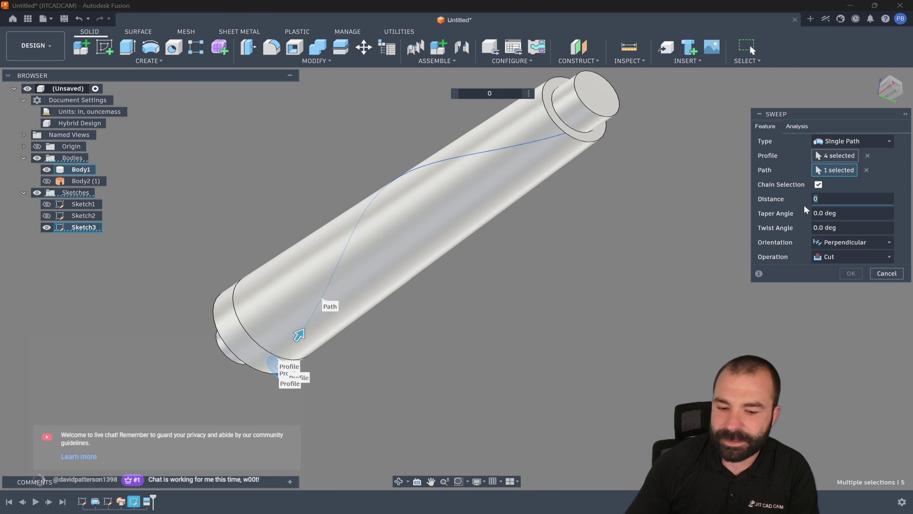
type("1.0")
middle_click_drag(518, 162, 595, 265, "shift")
left_click(850, 287)
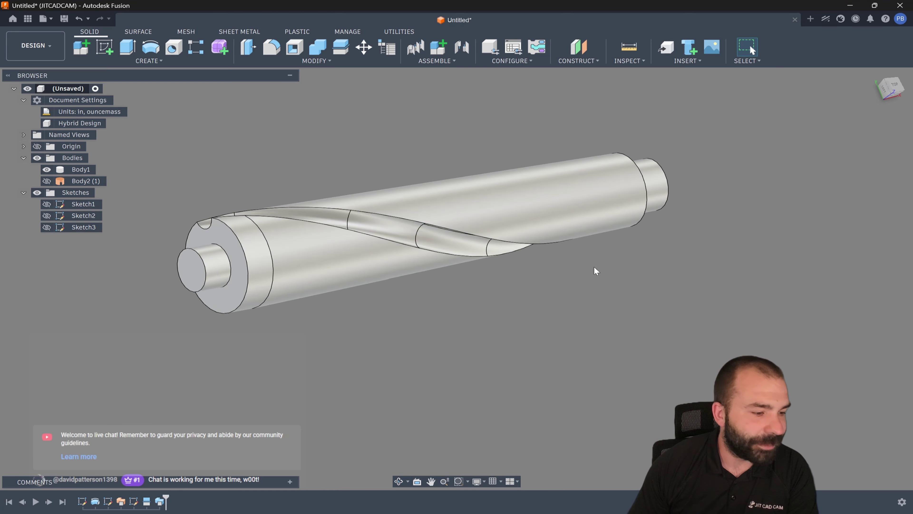
- Create a circular feature pattern of the groove sweep around the shaft's axis with full distribution and a quantity of 5
left_click(201, 50)
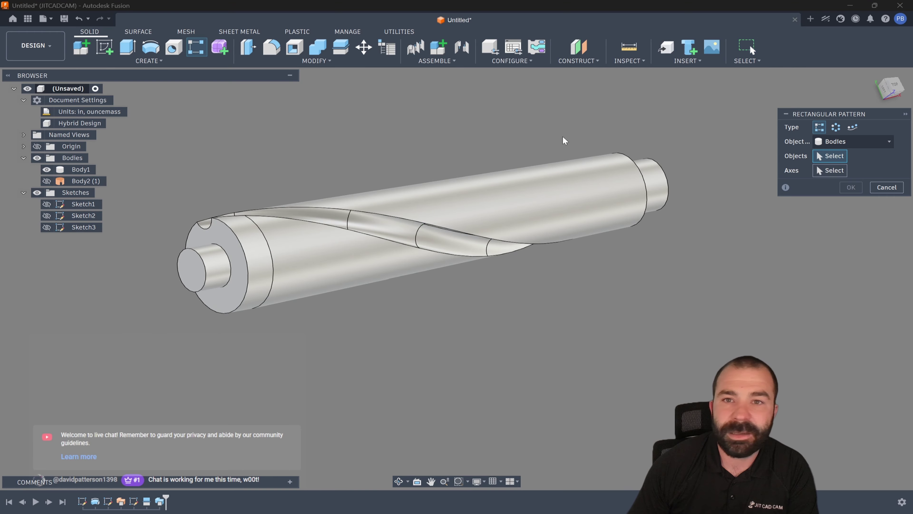
left_click(835, 126)
left_click(838, 141)
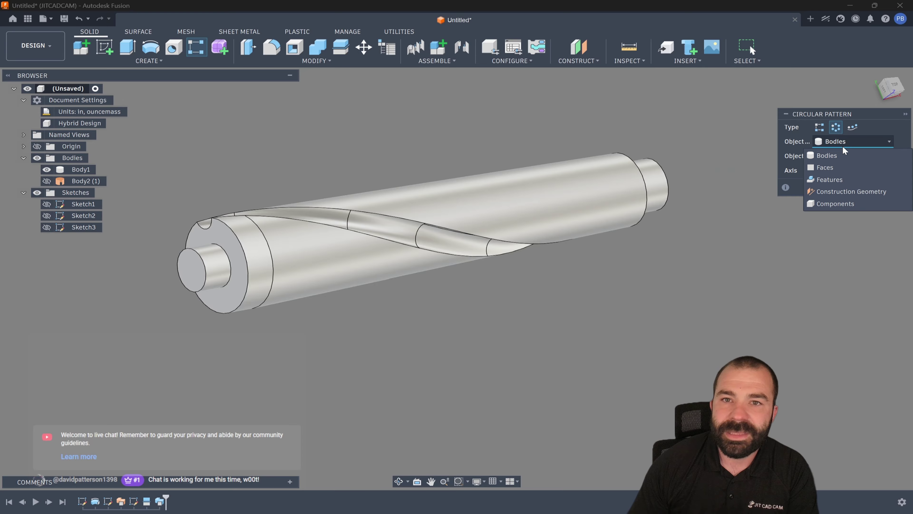
left_click(830, 179)
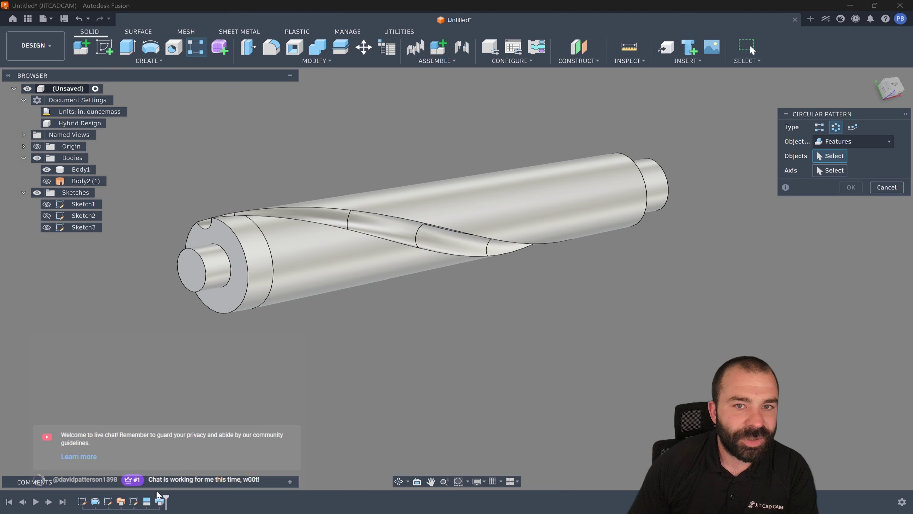
left_click(160, 502)
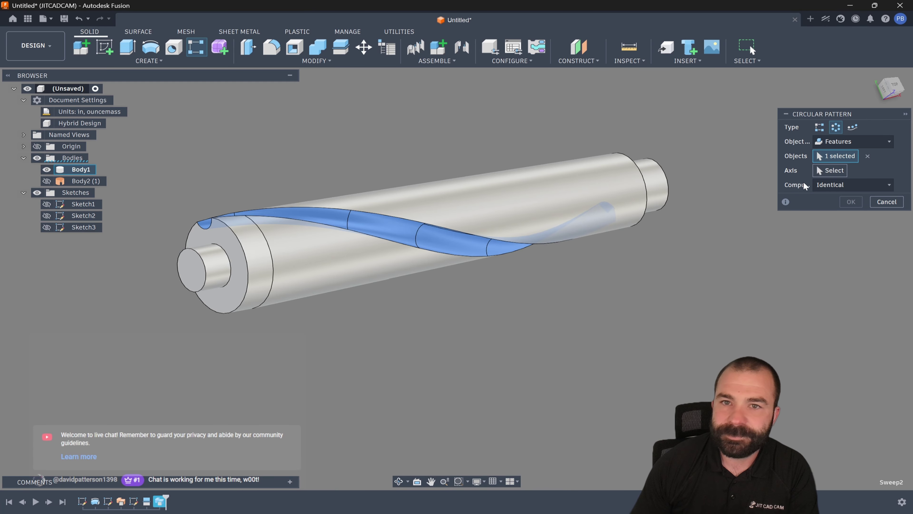
left_click(820, 169)
left_click(214, 280)
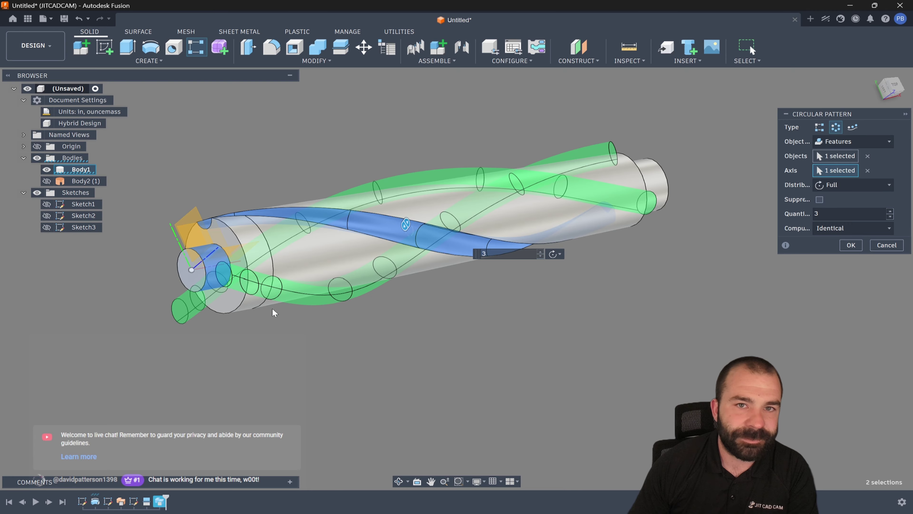
left_click(890, 212)
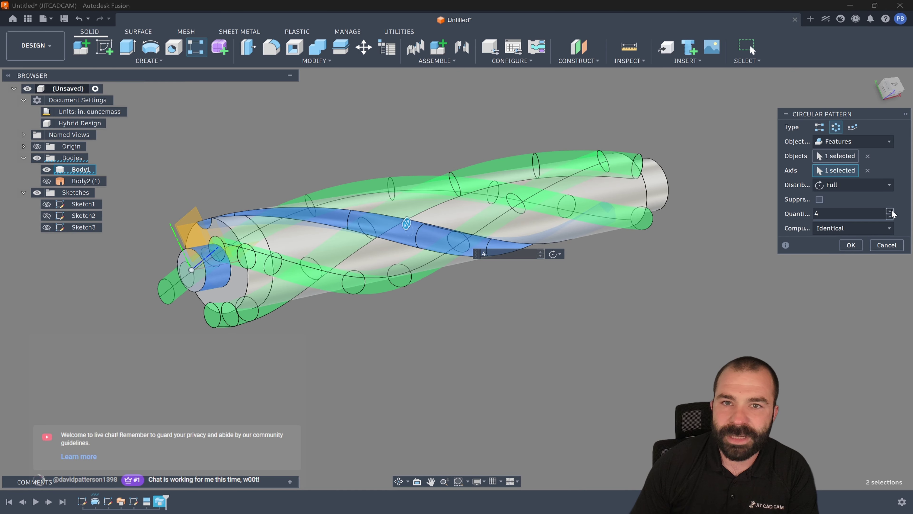
left_click(890, 212)
left_click(852, 245)
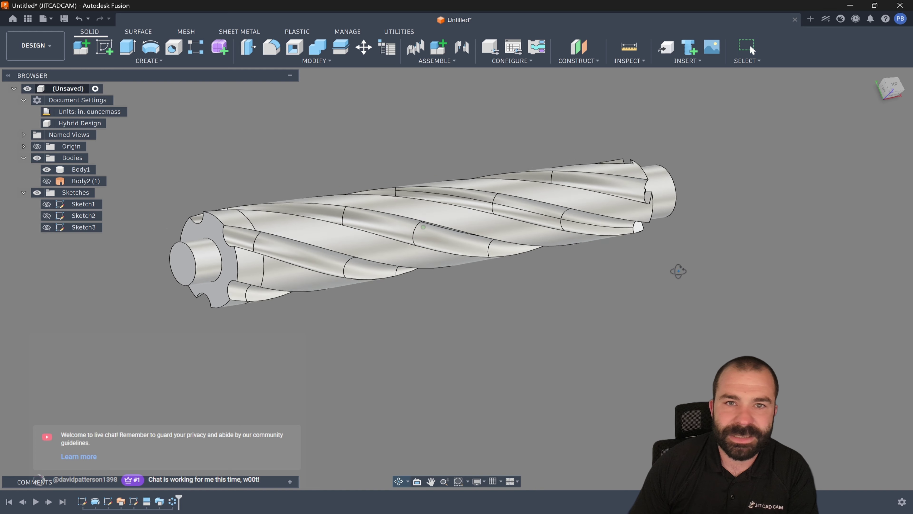
- Open the twisted surface's sweep feature for editing
middle_click_drag(678, 269, 658, 267, "shift")
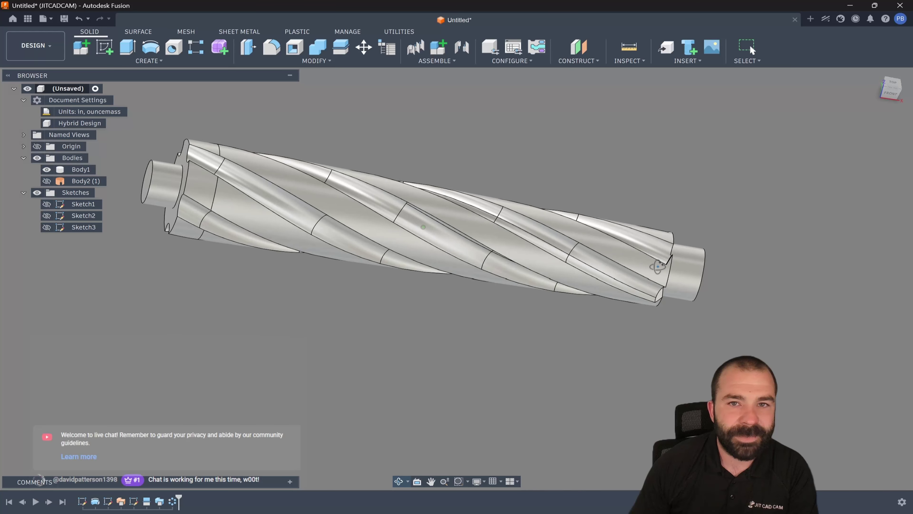
left_click(891, 91)
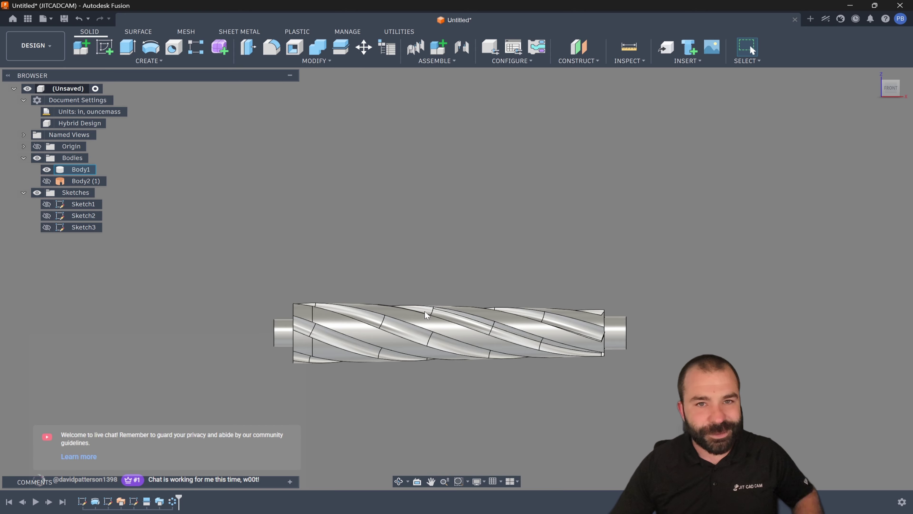
scroll(440, 376, "up", 3)
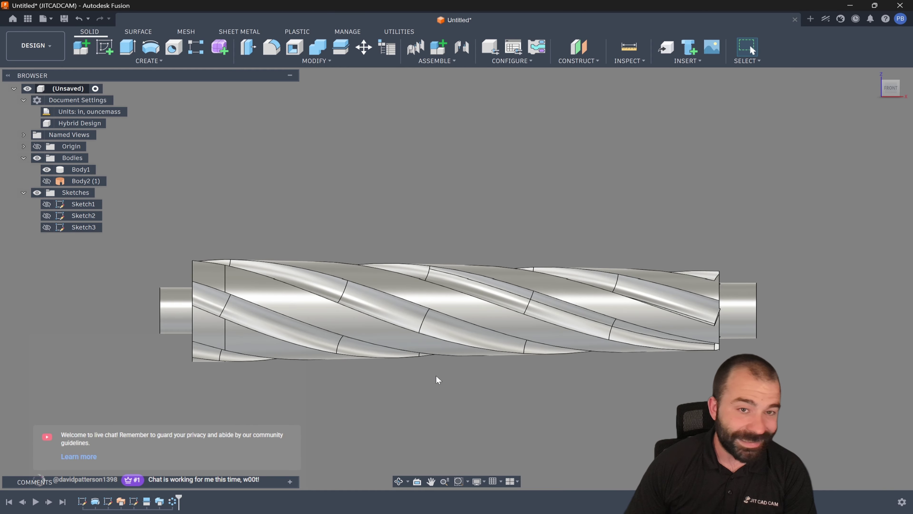
mouse_move(448, 378)
middle_mouse_down("shift")
mouse_move(451, 363)
mouse_move(448, 420)
mouse_move(442, 384)
mouse_move(460, 371)
middle_mouse_up("shift")
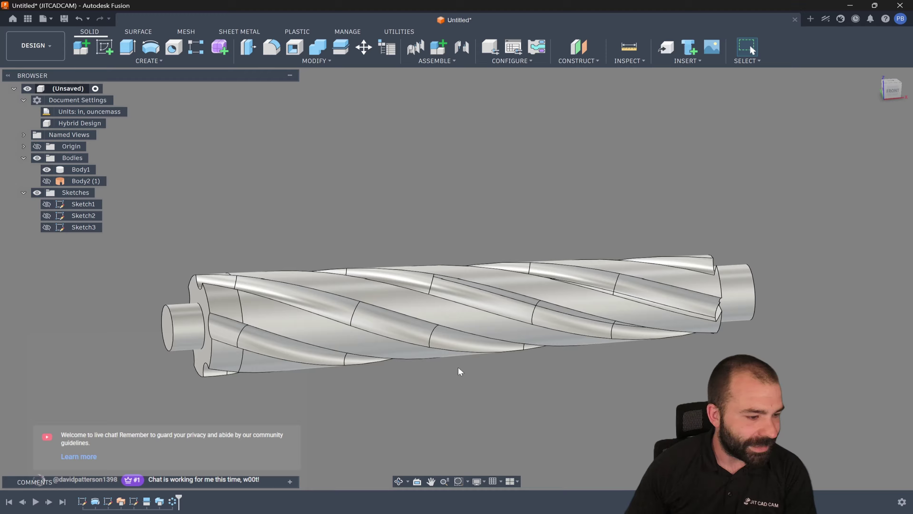
double_click(120, 502)
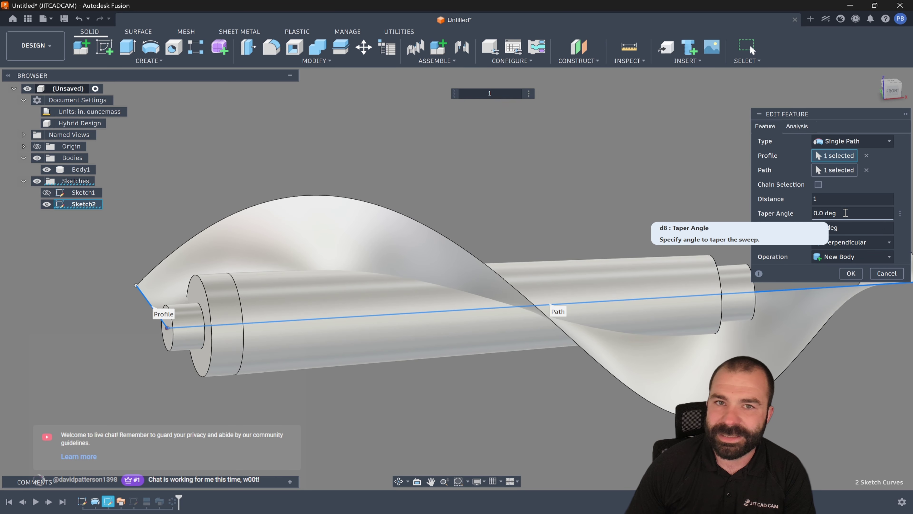
- Try a taper angle of 10 deg on the twisted surface sweep and reset it to 0
left_click(845, 213)
type("10")
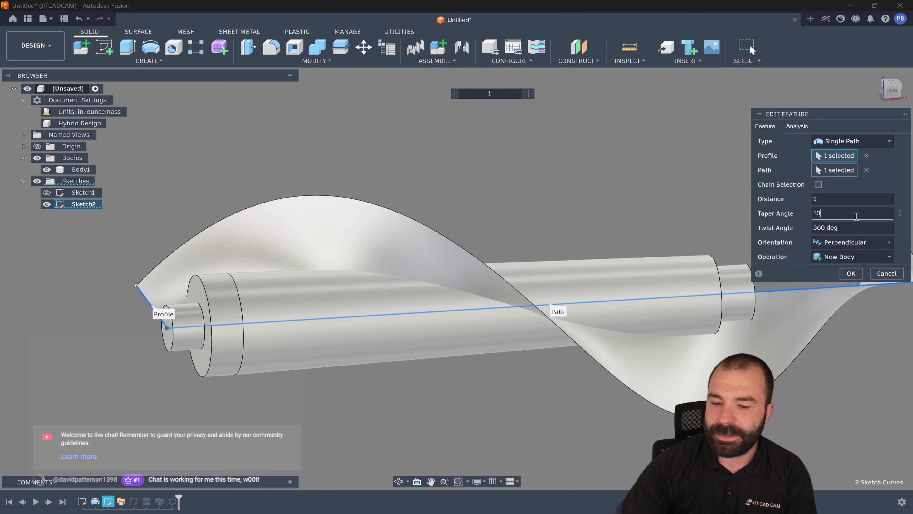
middle_click_drag(630, 258, 503, 273, "shift")
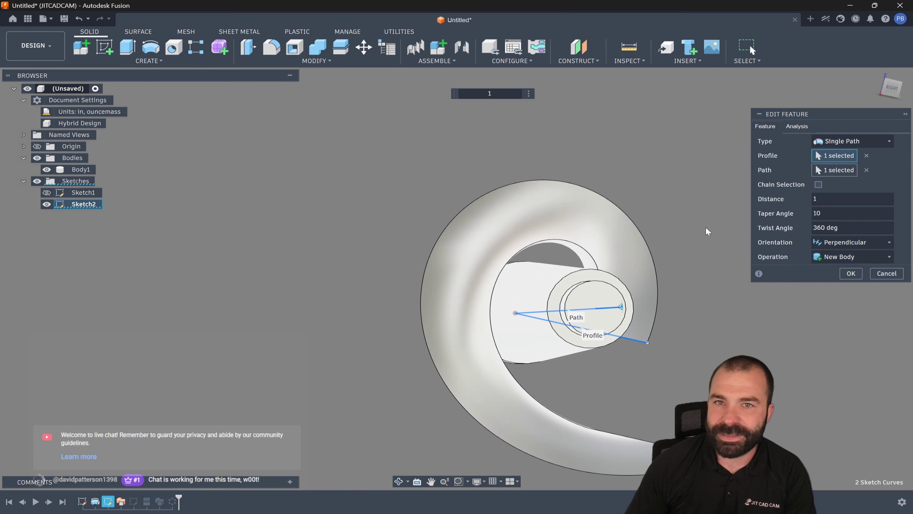
left_click(826, 213)
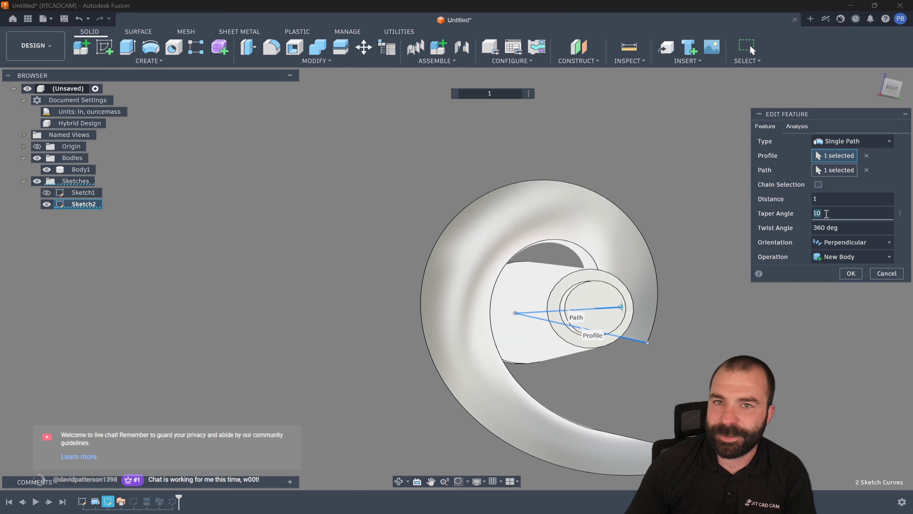
type("0")
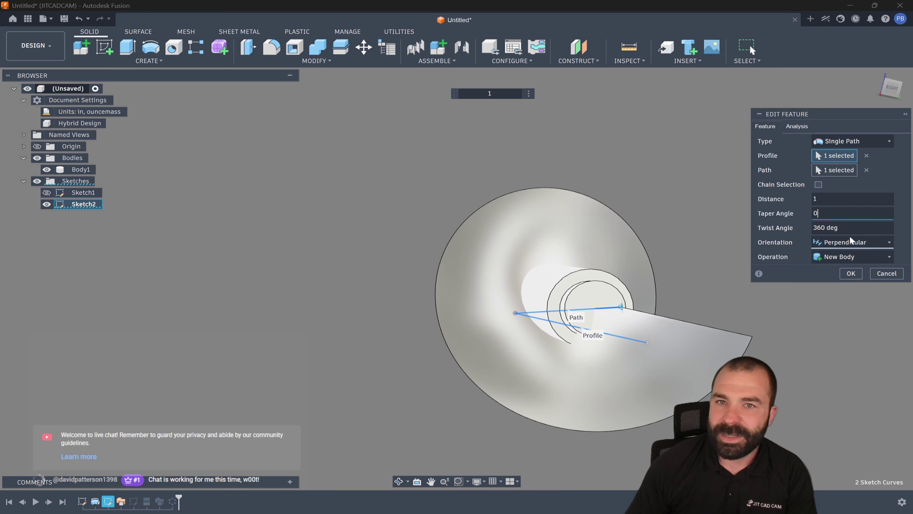
- Set the twisted surface sweep's twist angle to 720 deg and apply the edit to the grooved shaft
mouse_move(741, 252)
middle_mouse_down("shift")
mouse_move(716, 248)
mouse_move(723, 252)
middle_mouse_up("shift")
left_click(811, 227)
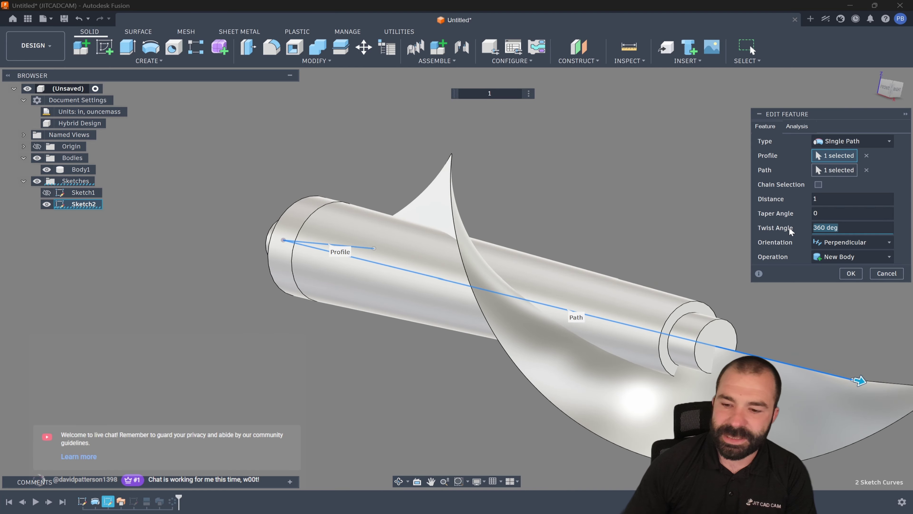
type("720")
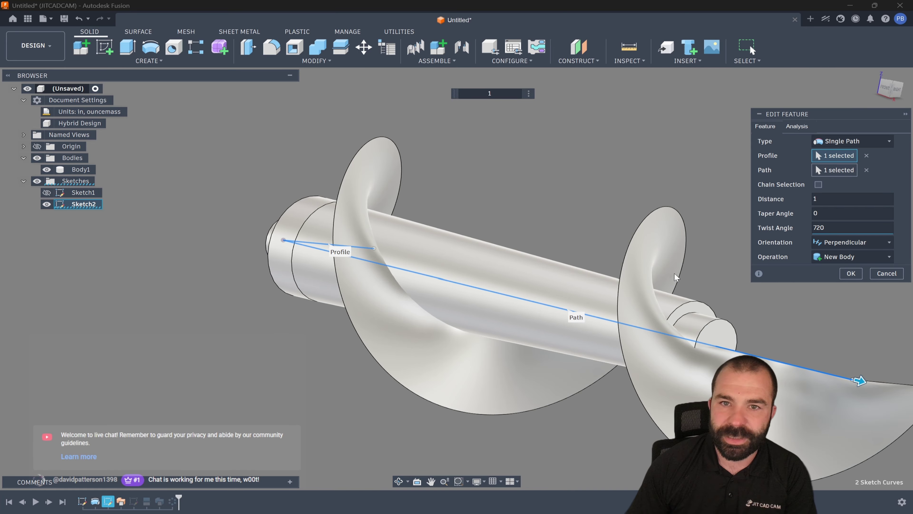
left_click(851, 273)
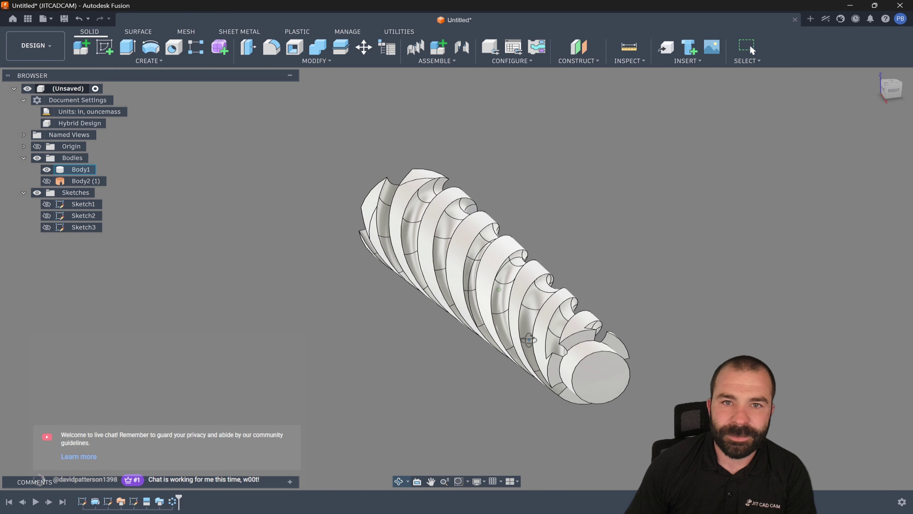
middle_click_drag(528, 340, 589, 338, "shift")
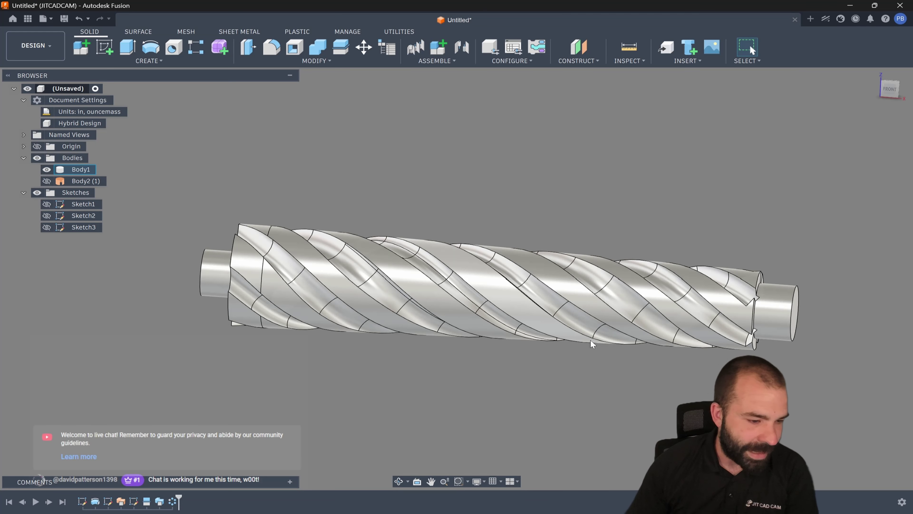